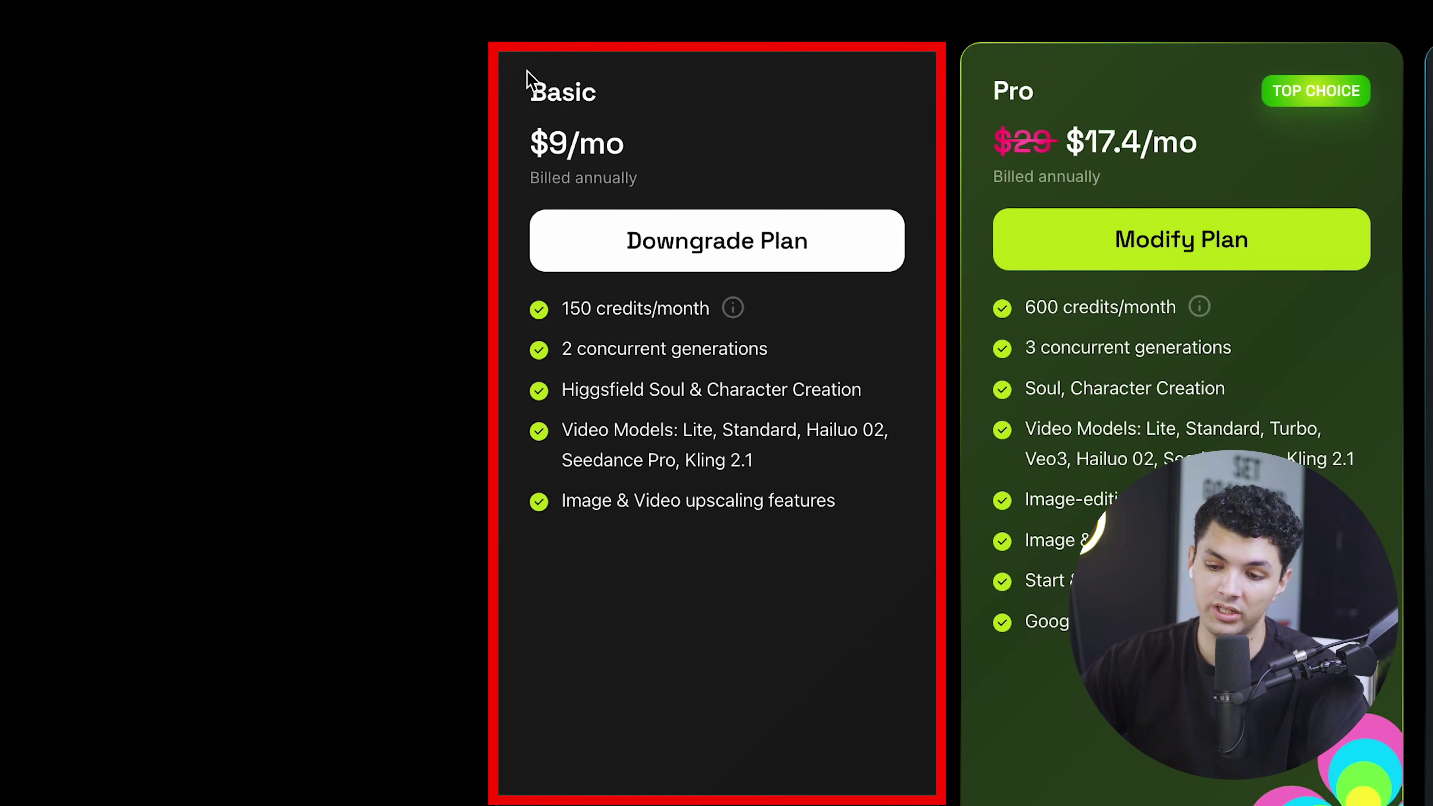
# Step: Highlight the Basic plan name and its Kling 2.1 entry, then Google Nano Banana in Pro
pyautogui.moveTo(44, 214); pyautogui.dragTo(101, 203)
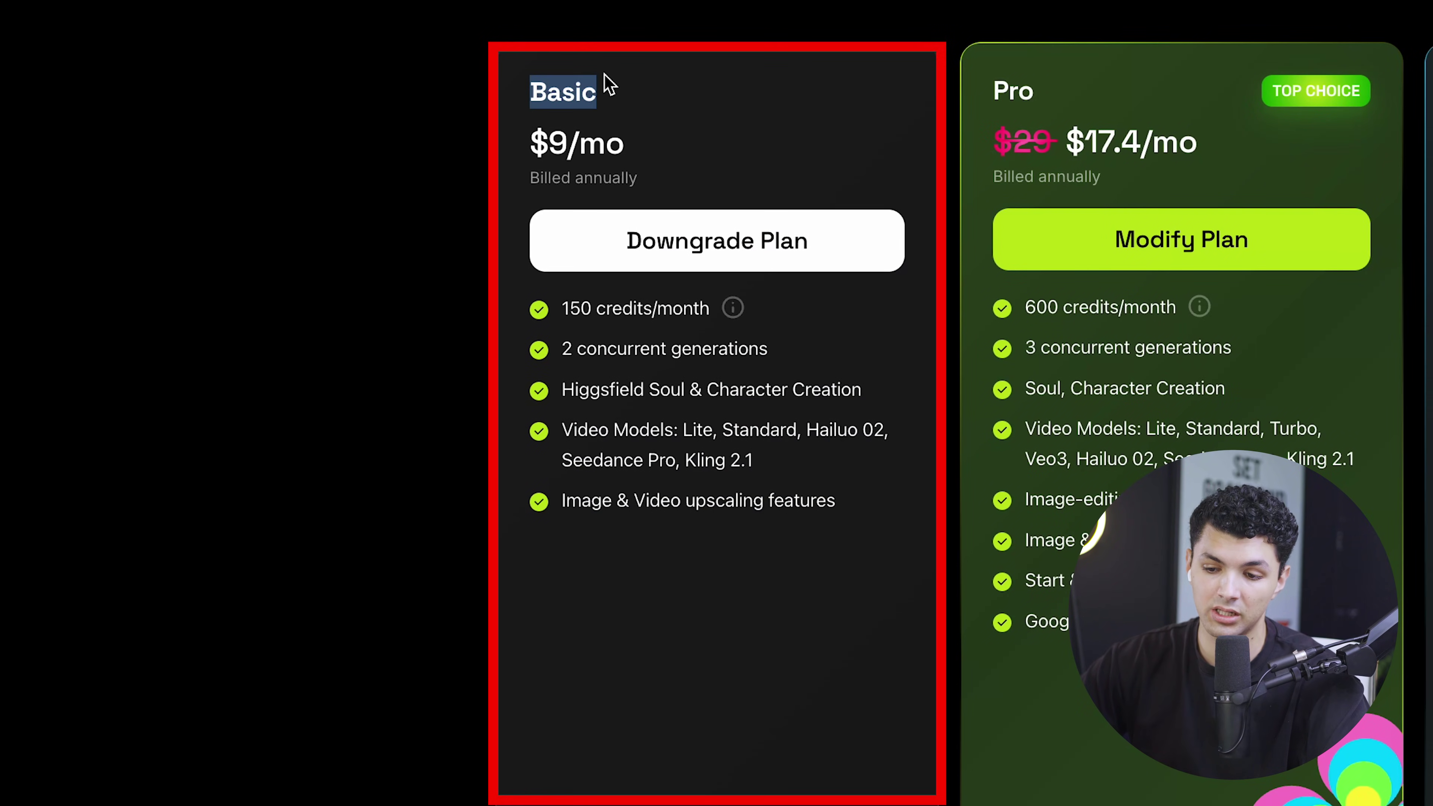
pyautogui.moveTo(756, 461); pyautogui.dragTo(709, 465)
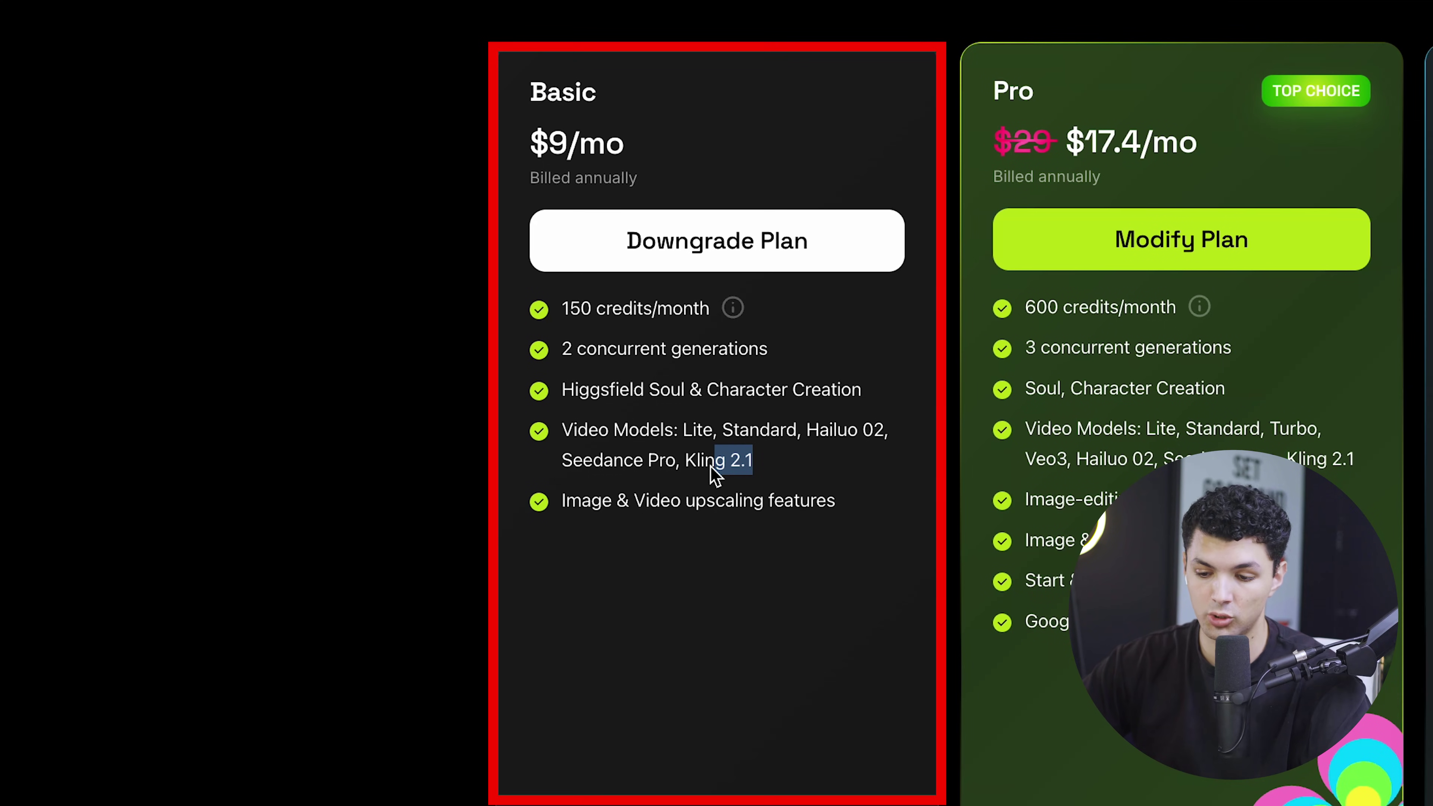
pyautogui.click(715, 473)
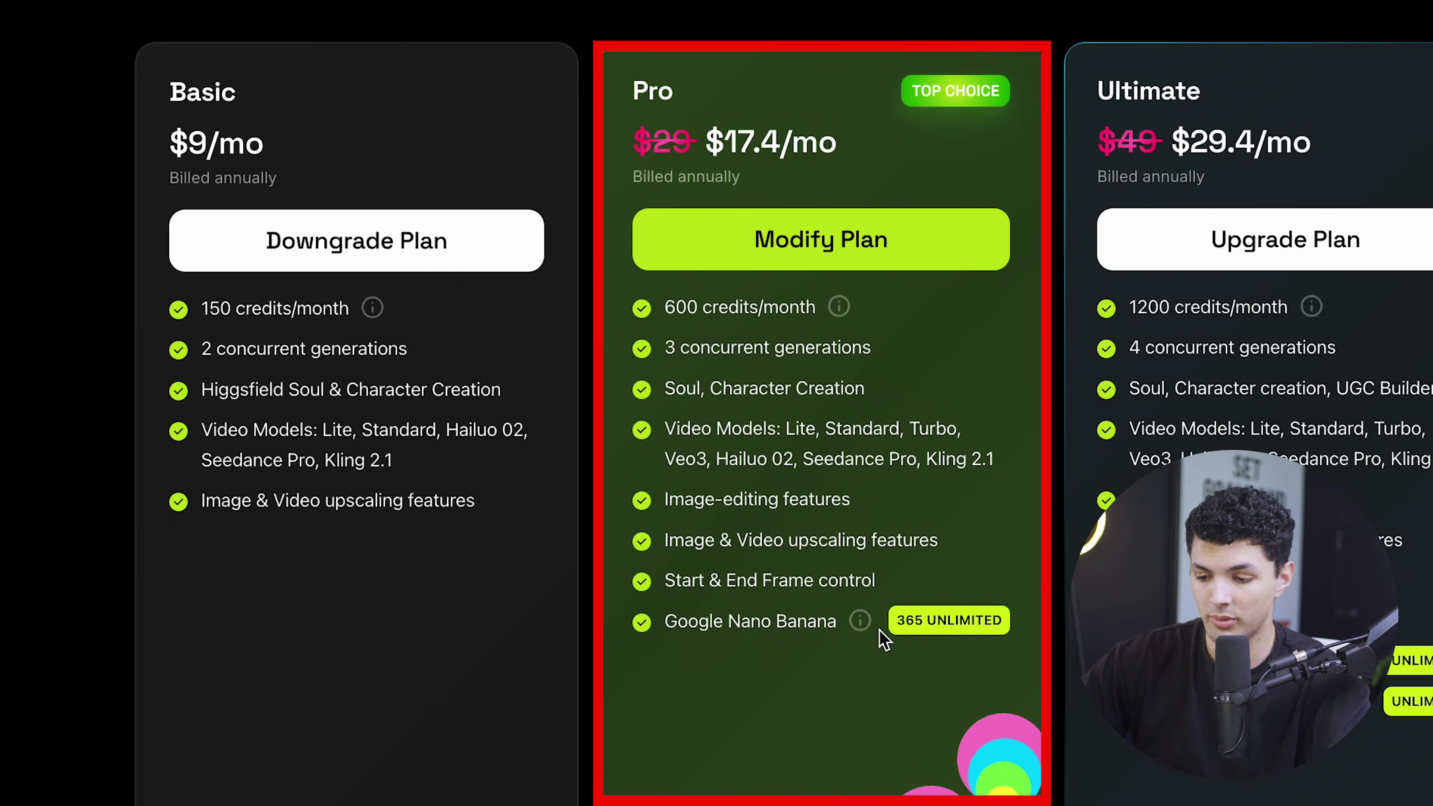
pyautogui.moveTo(695, 628); pyautogui.dragTo(837, 627)
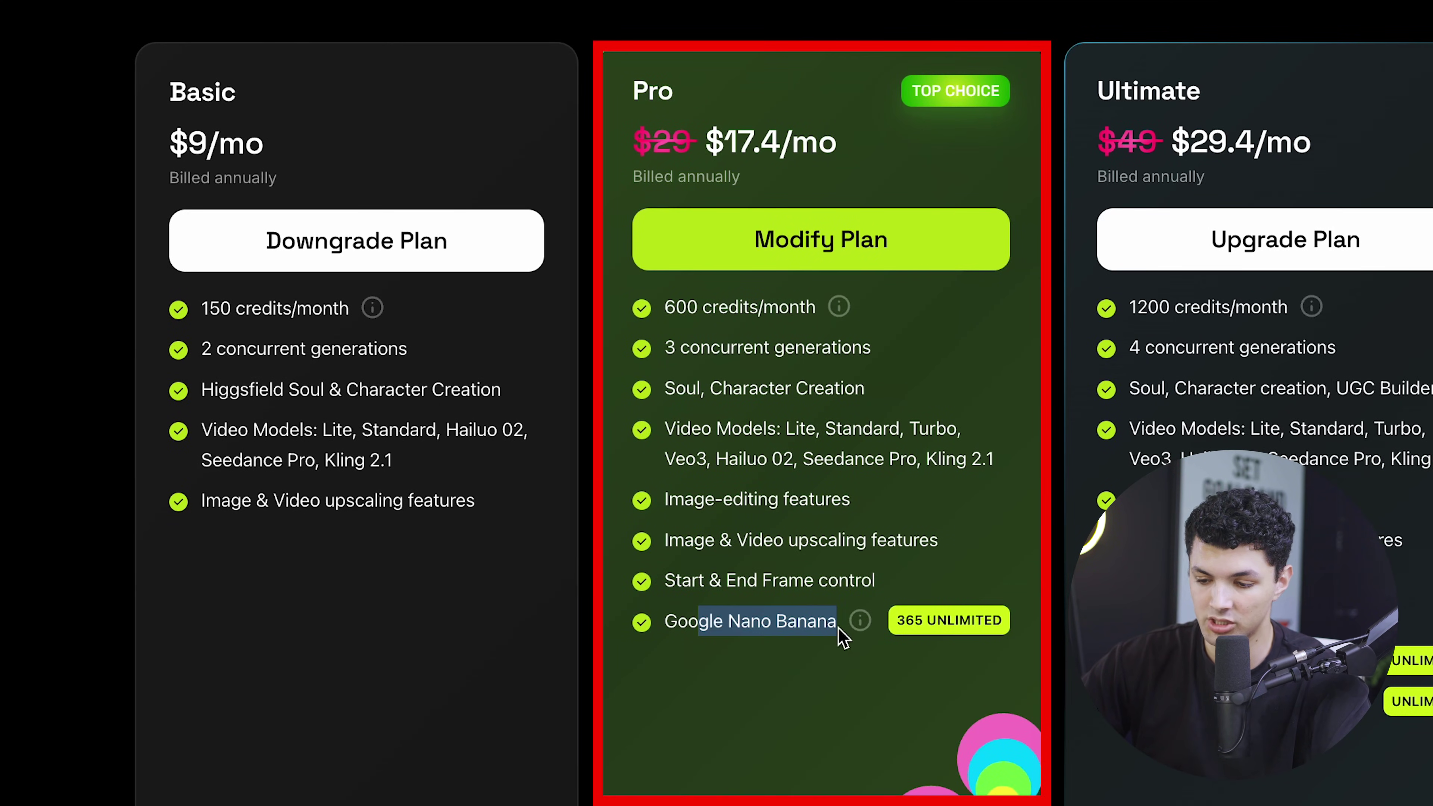
pyautogui.click(839, 632)
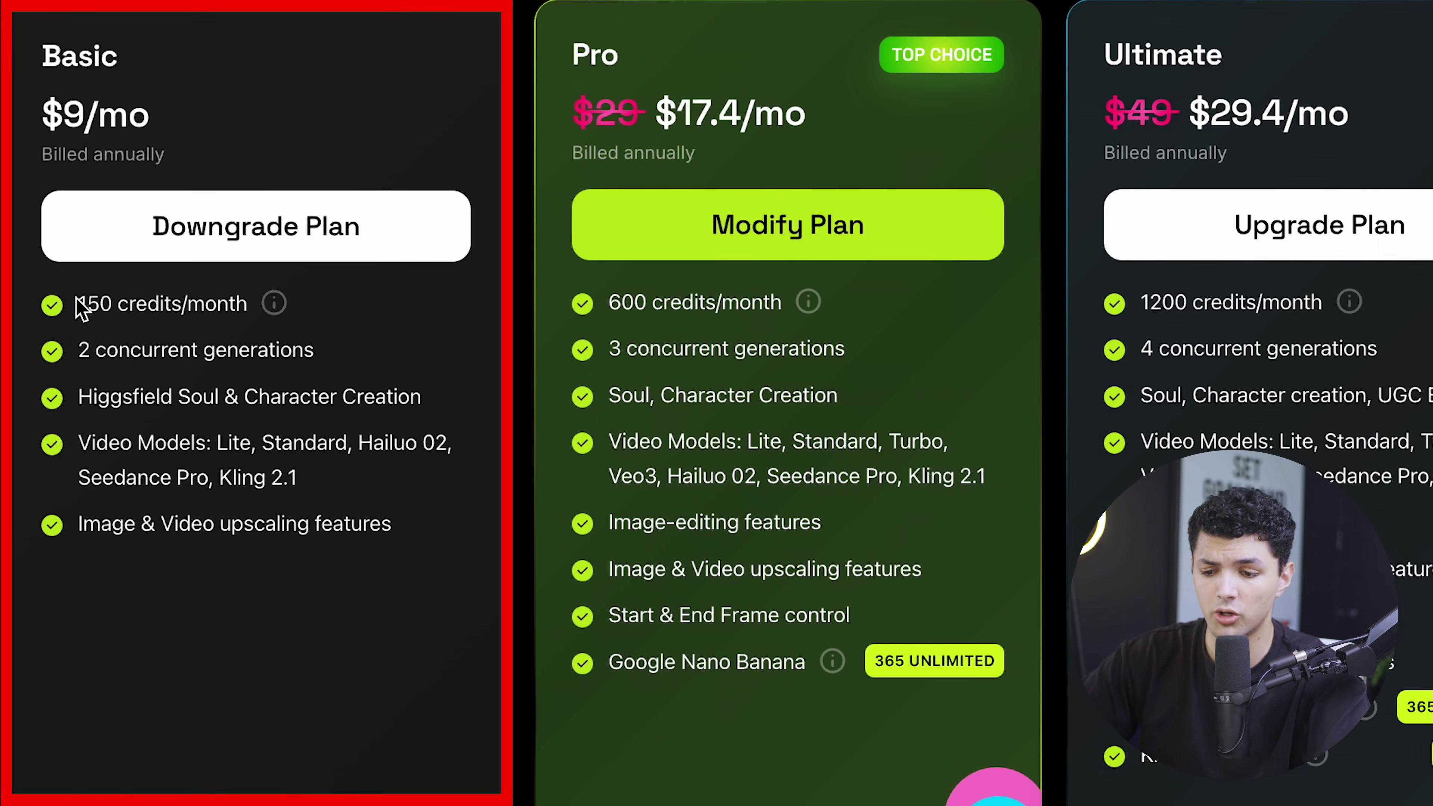
# Step: Highlight the Basic plan's 150 credits/month, 2 concurrent generations, Soul, Hailuo 02 and Seedance Pro
pyautogui.moveTo(76, 307); pyautogui.dragTo(198, 304)
pyautogui.moveTo(77, 352); pyautogui.dragTo(233, 355)
pyautogui.moveTo(93, 407); pyautogui.dragTo(249, 416)
pyautogui.click(248, 423)
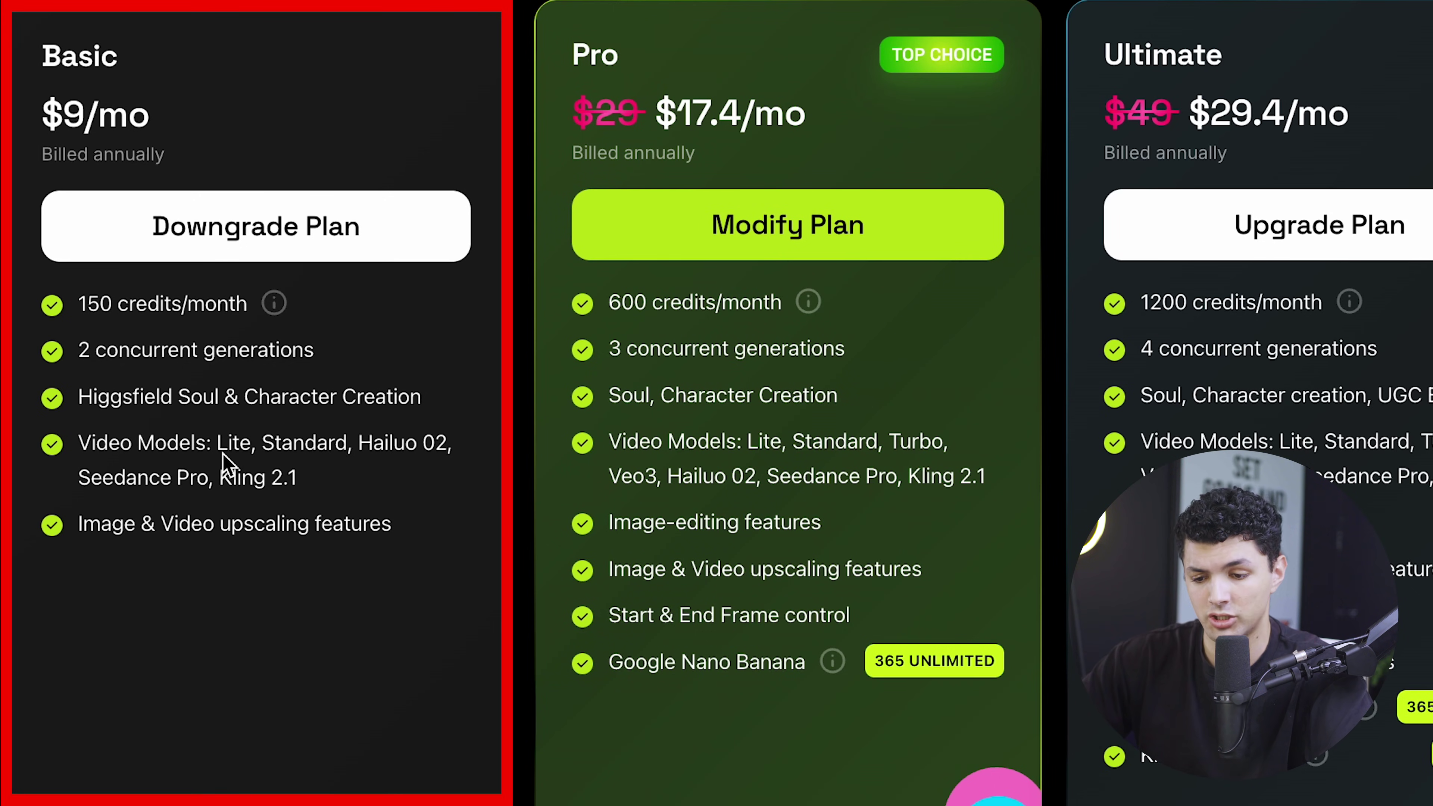
pyautogui.moveTo(79, 442); pyautogui.dragTo(347, 533)
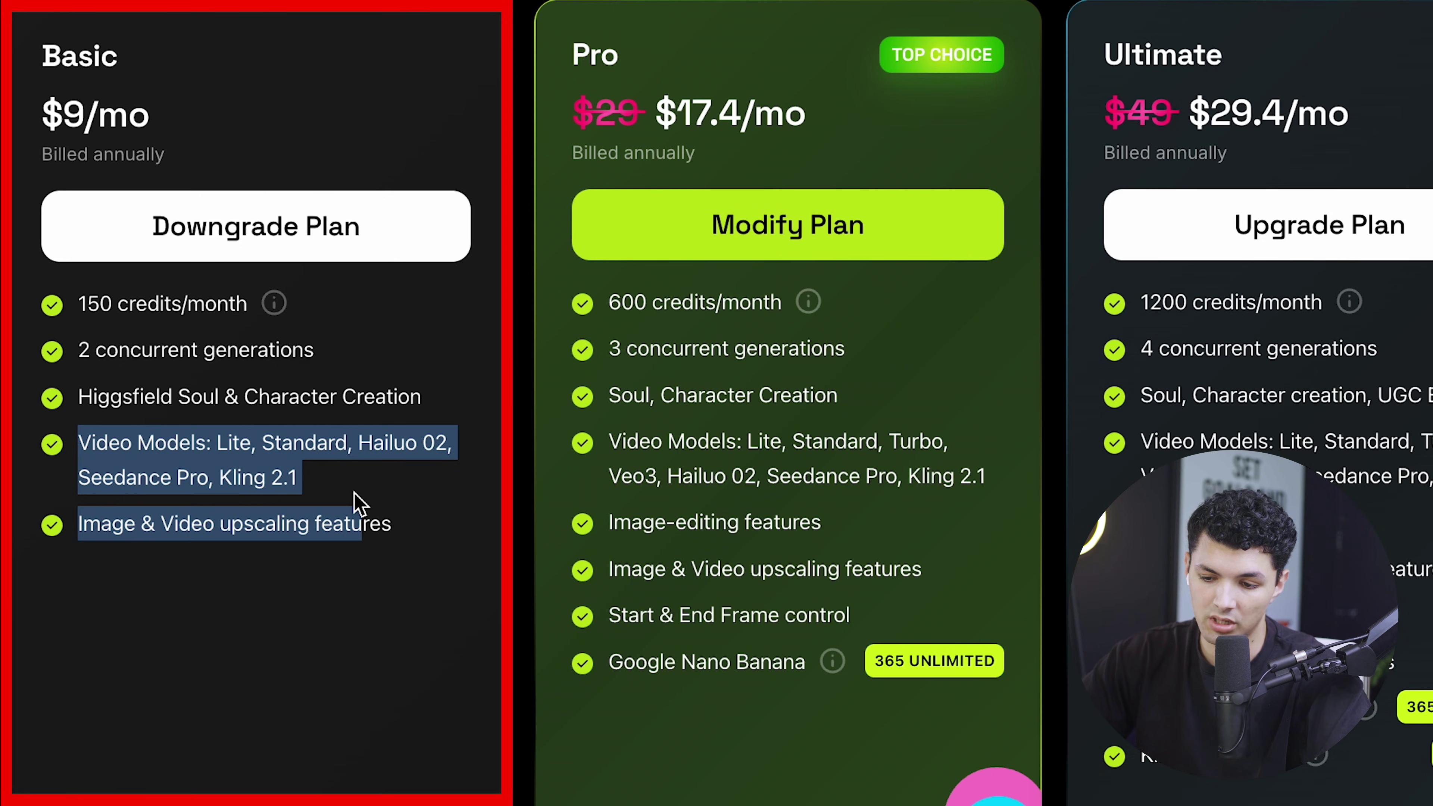
pyautogui.click(297, 475)
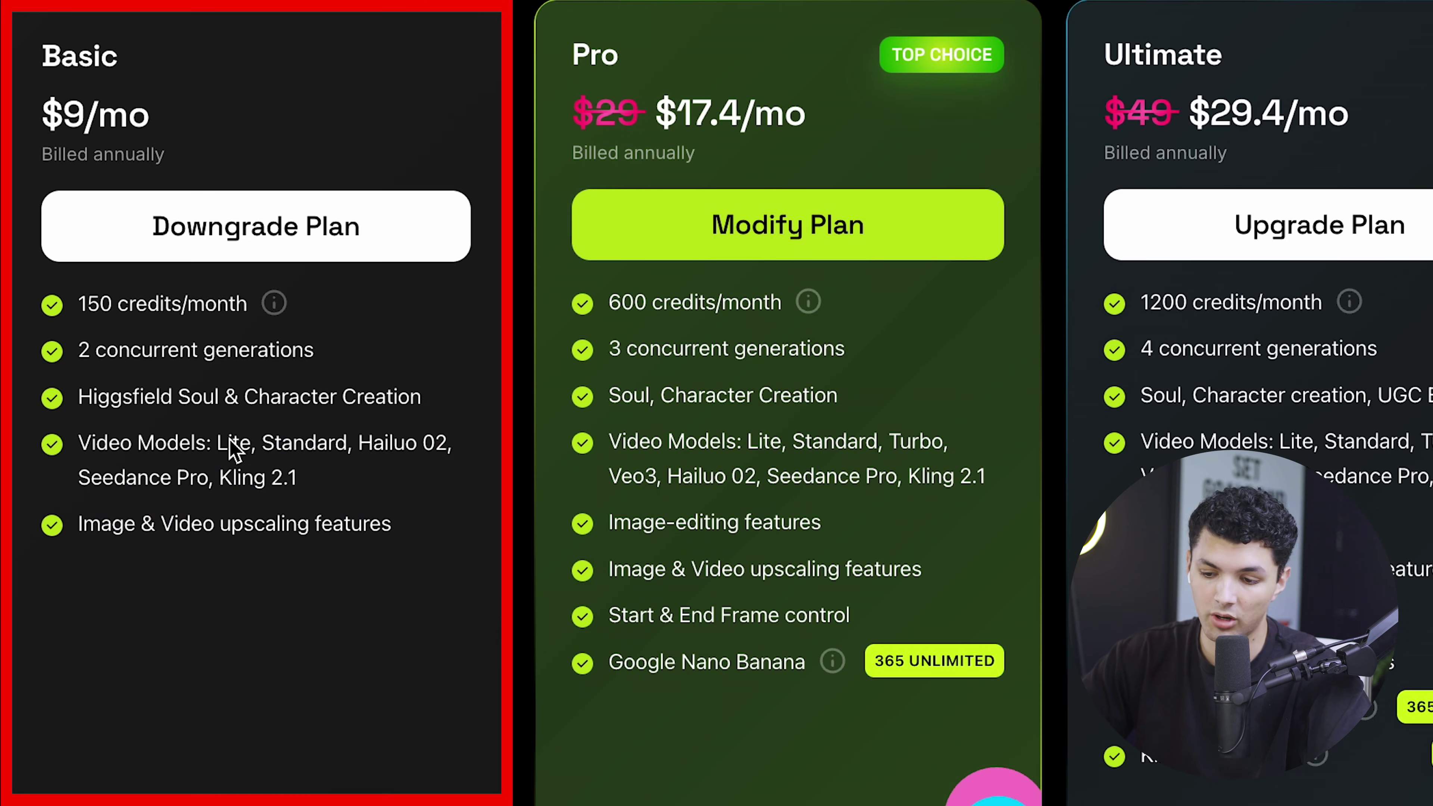
pyautogui.moveTo(448, 445); pyautogui.dragTo(359, 444)
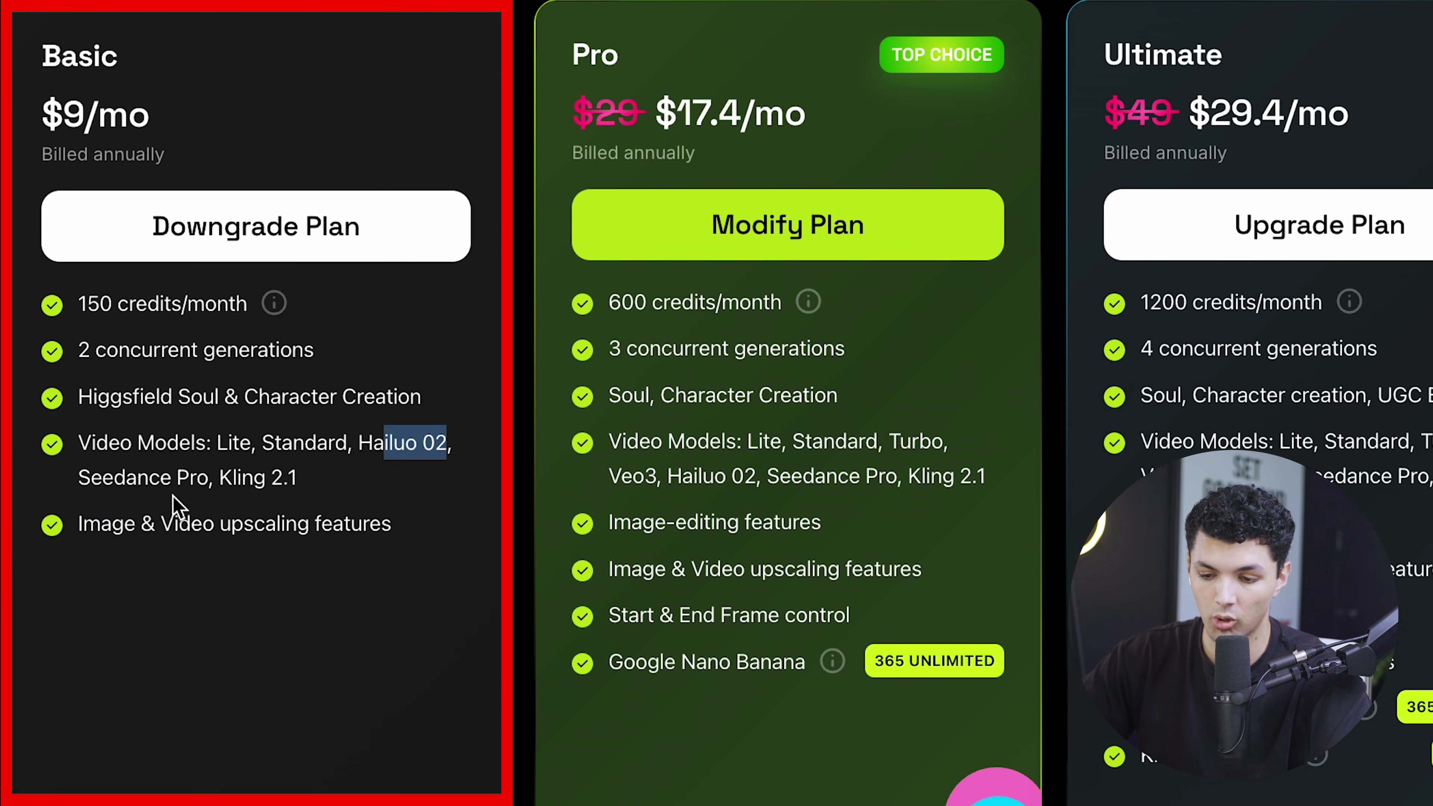
pyautogui.moveTo(79, 479); pyautogui.dragTo(67, 525)
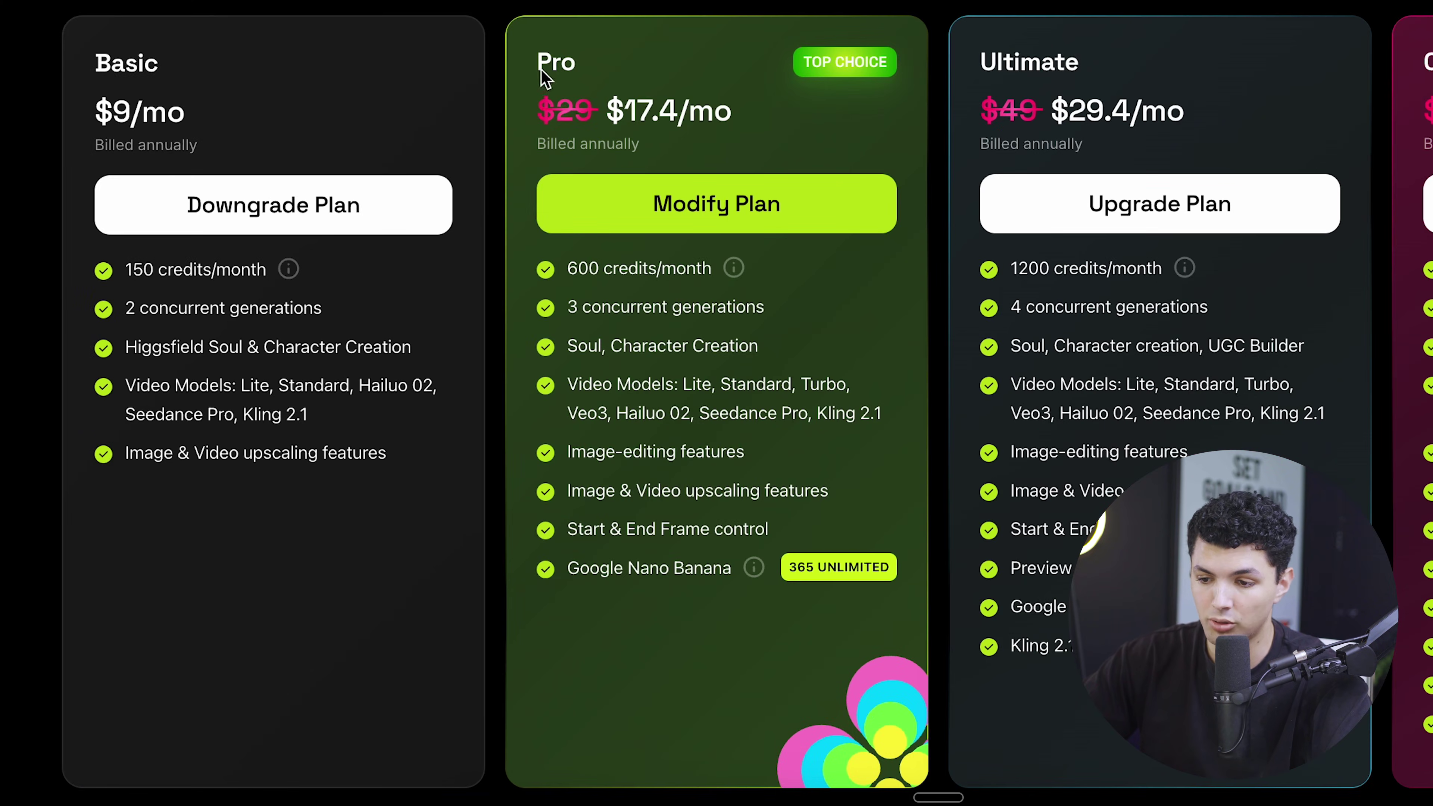
# Step: Highlight the Pro plan's $17.4/mo price, 600 credits/month and Soul, Character Creation
pyautogui.moveTo(412, 249); pyautogui.dragTo(443, 240)
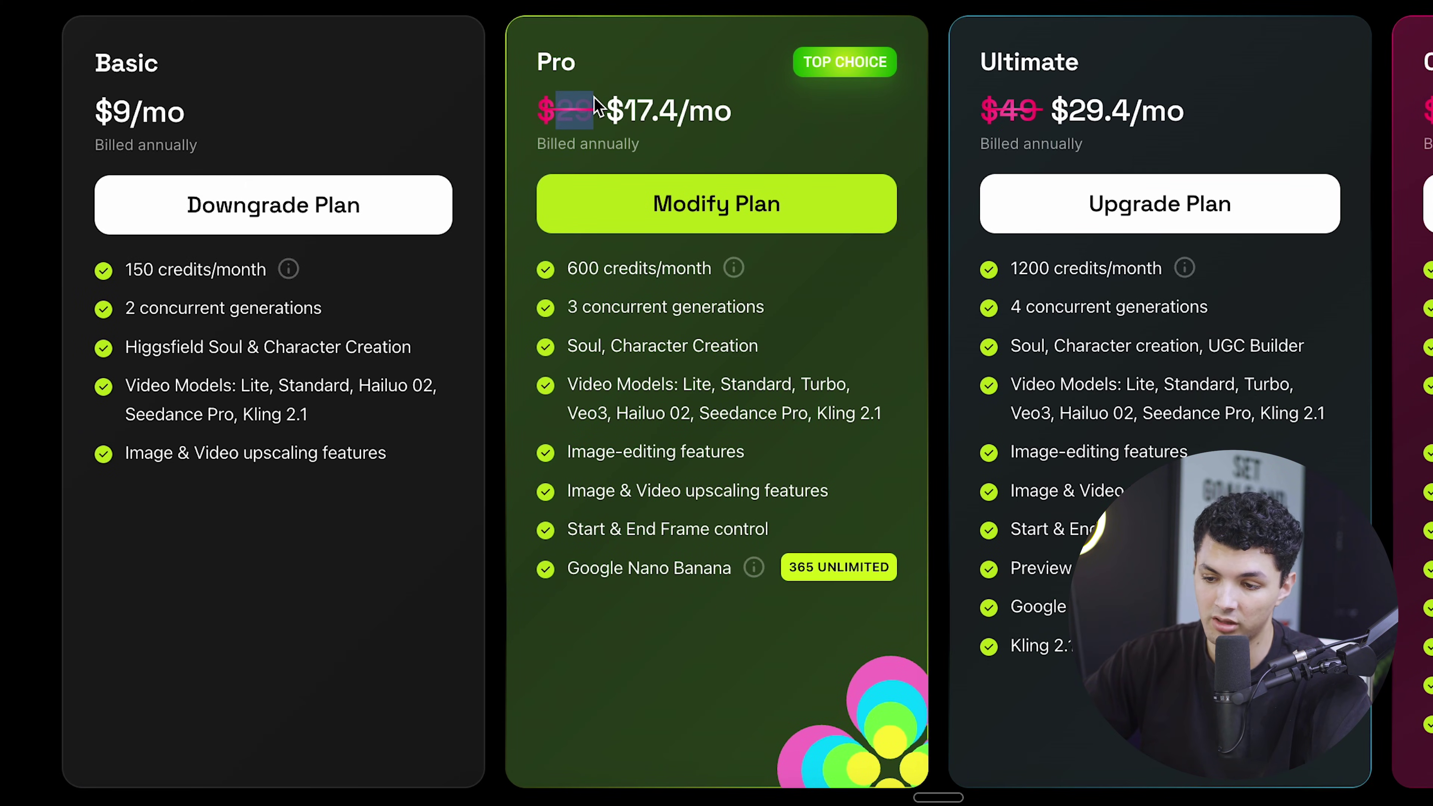
pyautogui.moveTo(722, 118); pyautogui.dragTo(552, 110)
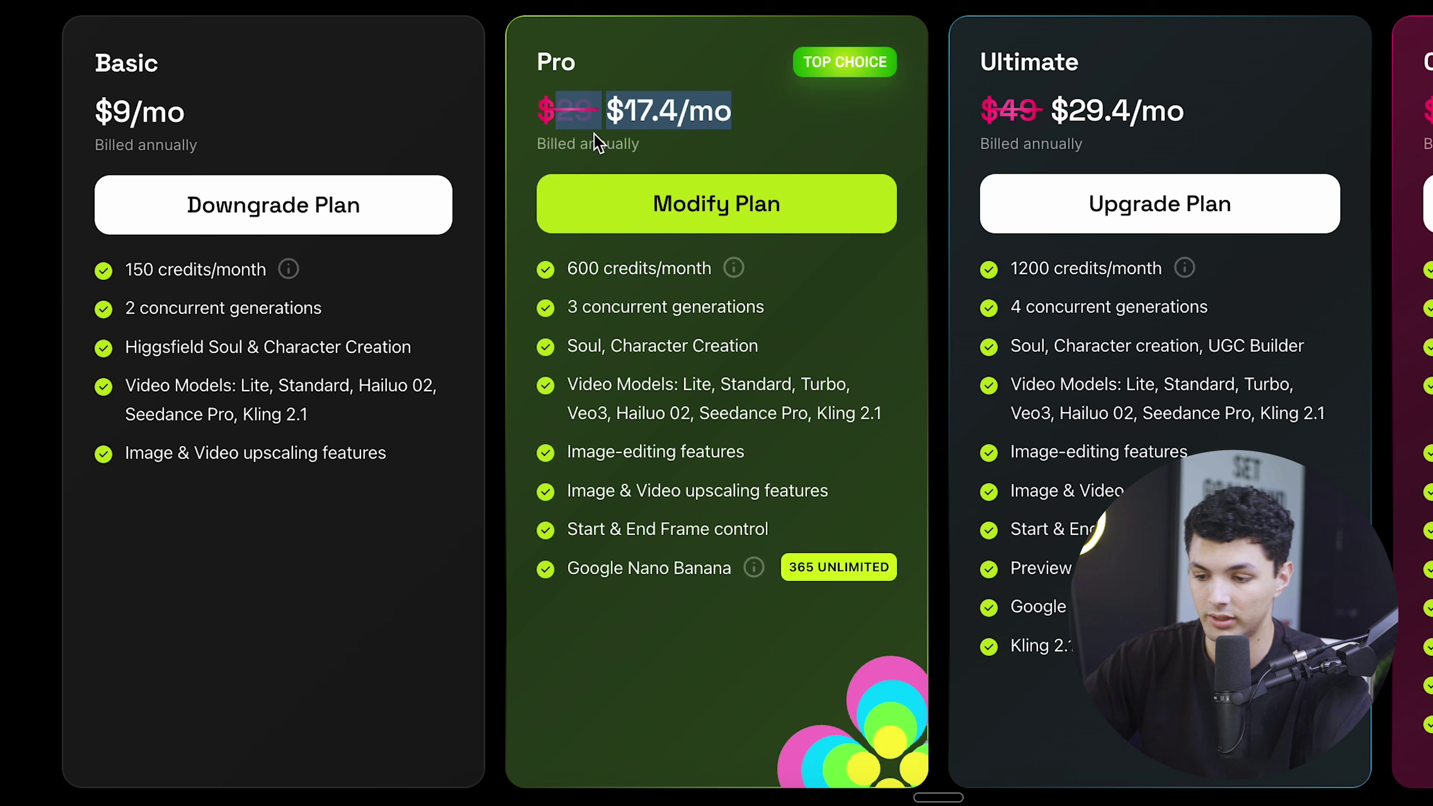
pyautogui.click(566, 294)
pyautogui.doubleClick(666, 261)
pyautogui.click(616, 306)
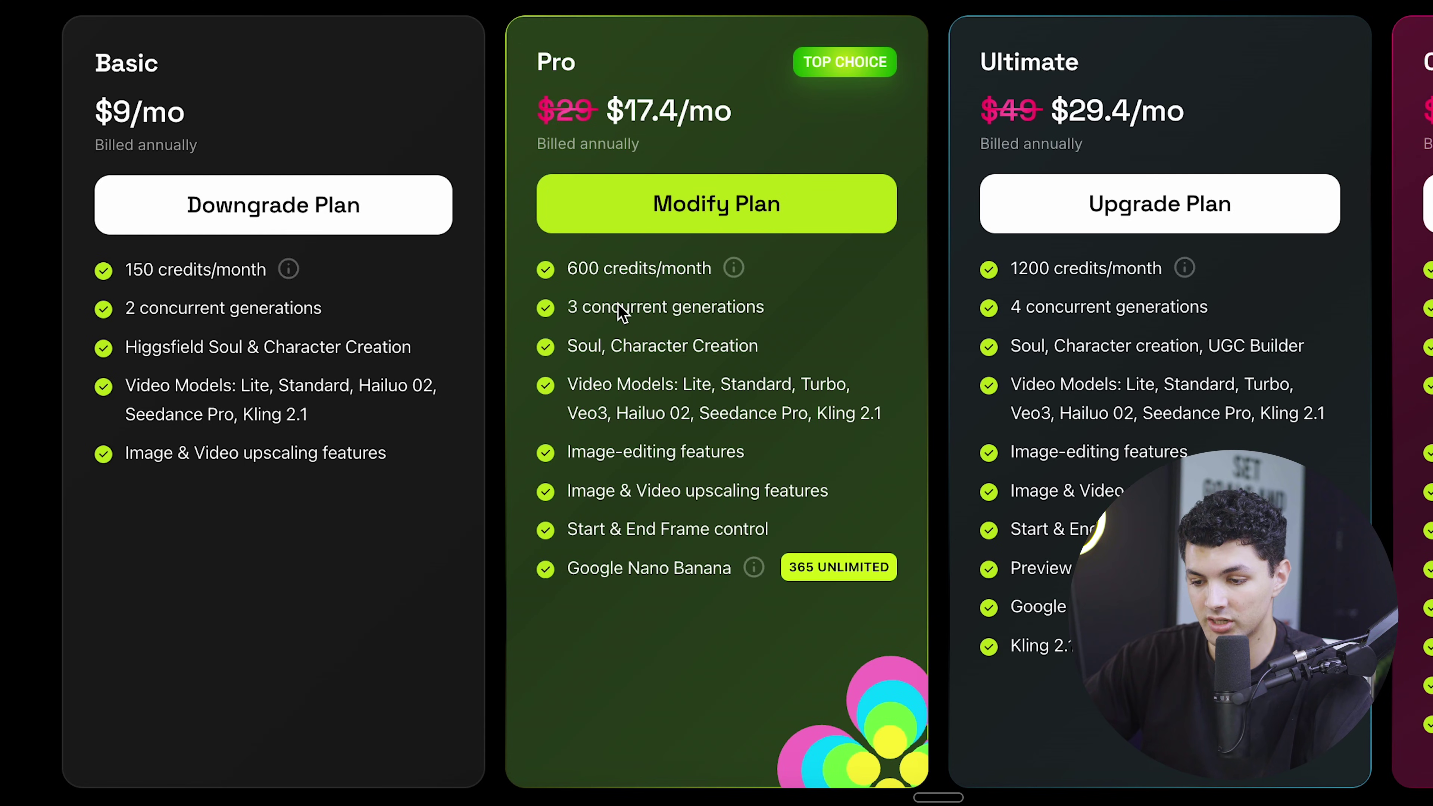
pyautogui.moveTo(567, 306); pyautogui.dragTo(606, 364)
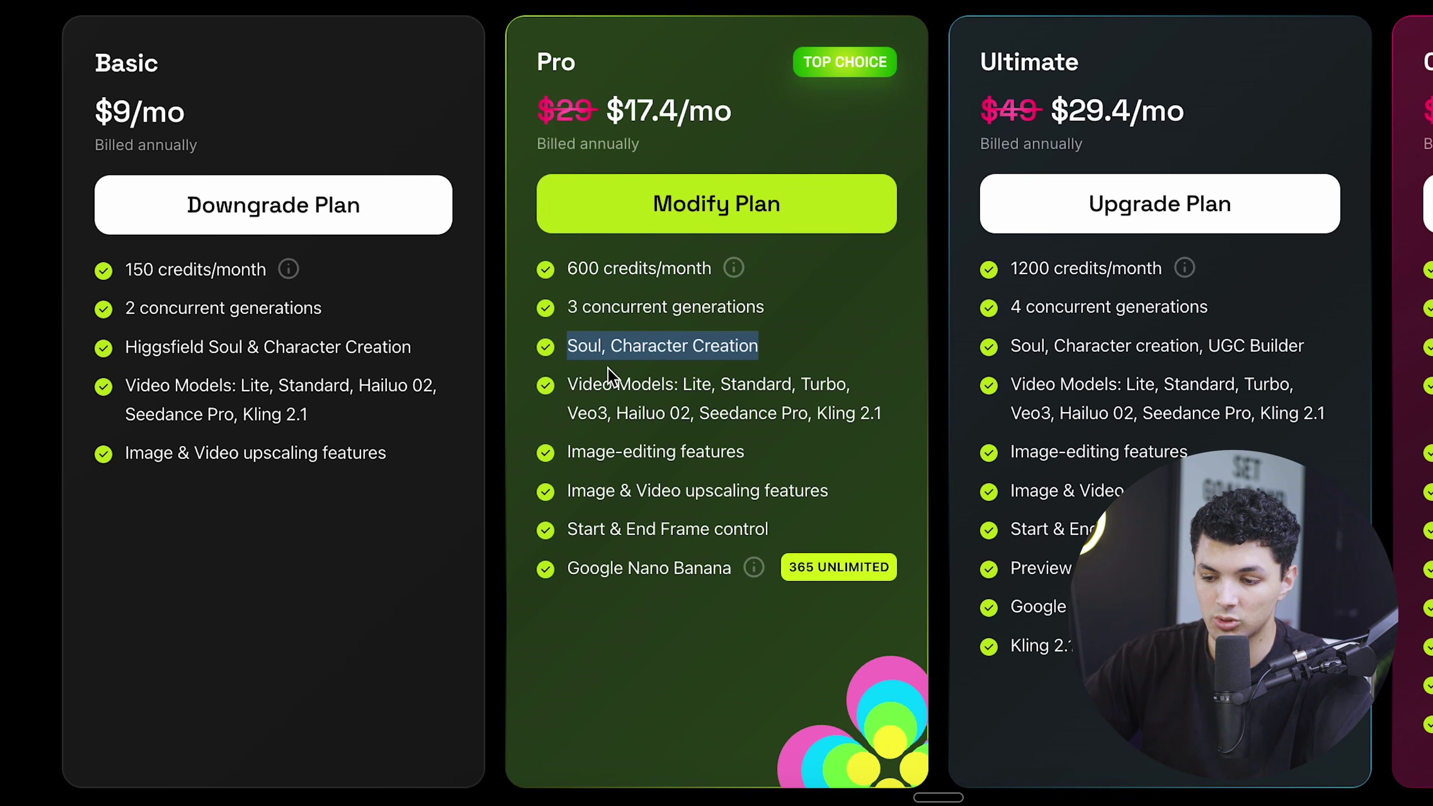
# Step: Highlight the Pro plan's Video Models line with Seedance Pro, Kling 2.1, and Image-editing features
pyautogui.moveTo(124, 347); pyautogui.dragTo(261, 356)
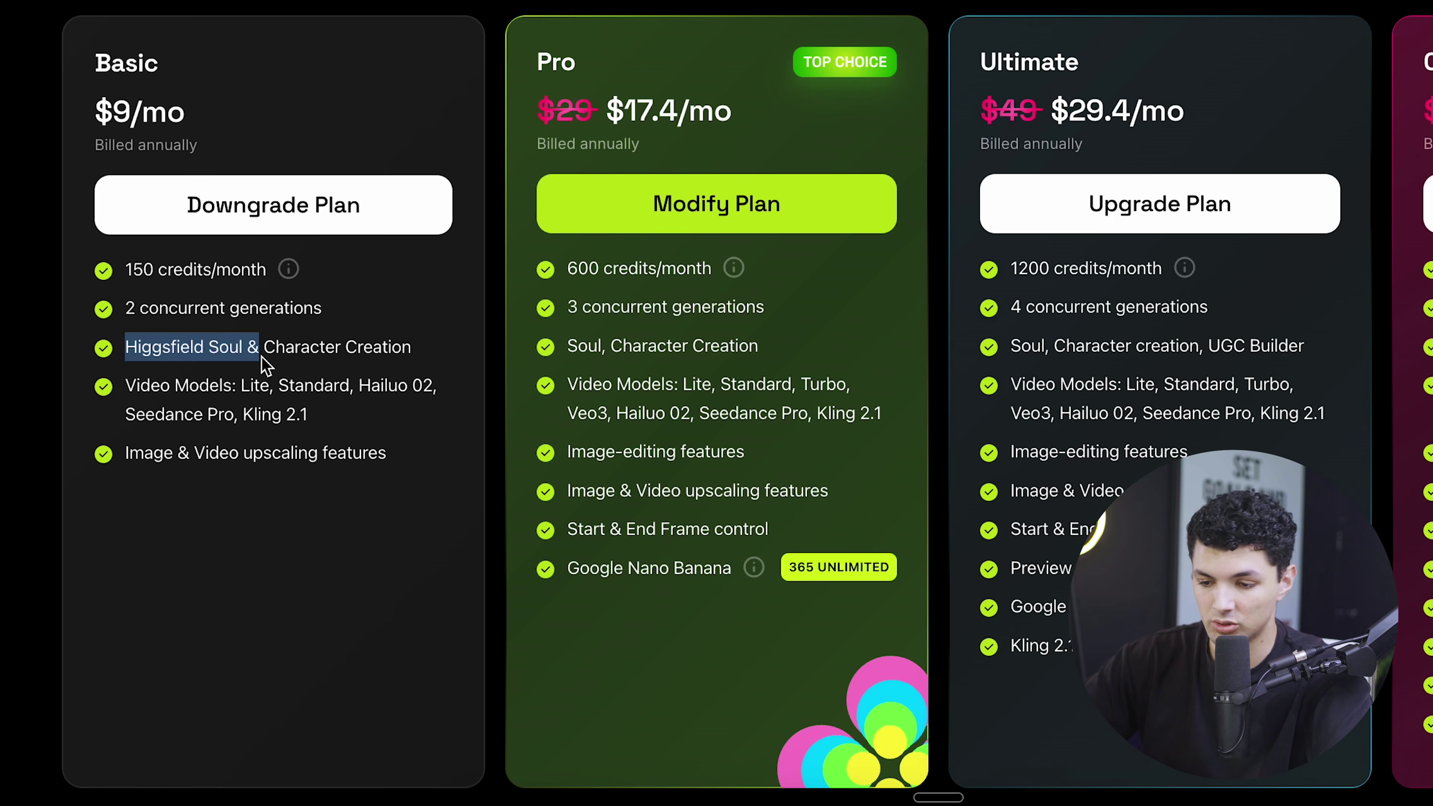
pyautogui.moveTo(567, 384); pyautogui.dragTo(696, 381)
pyautogui.click(678, 396)
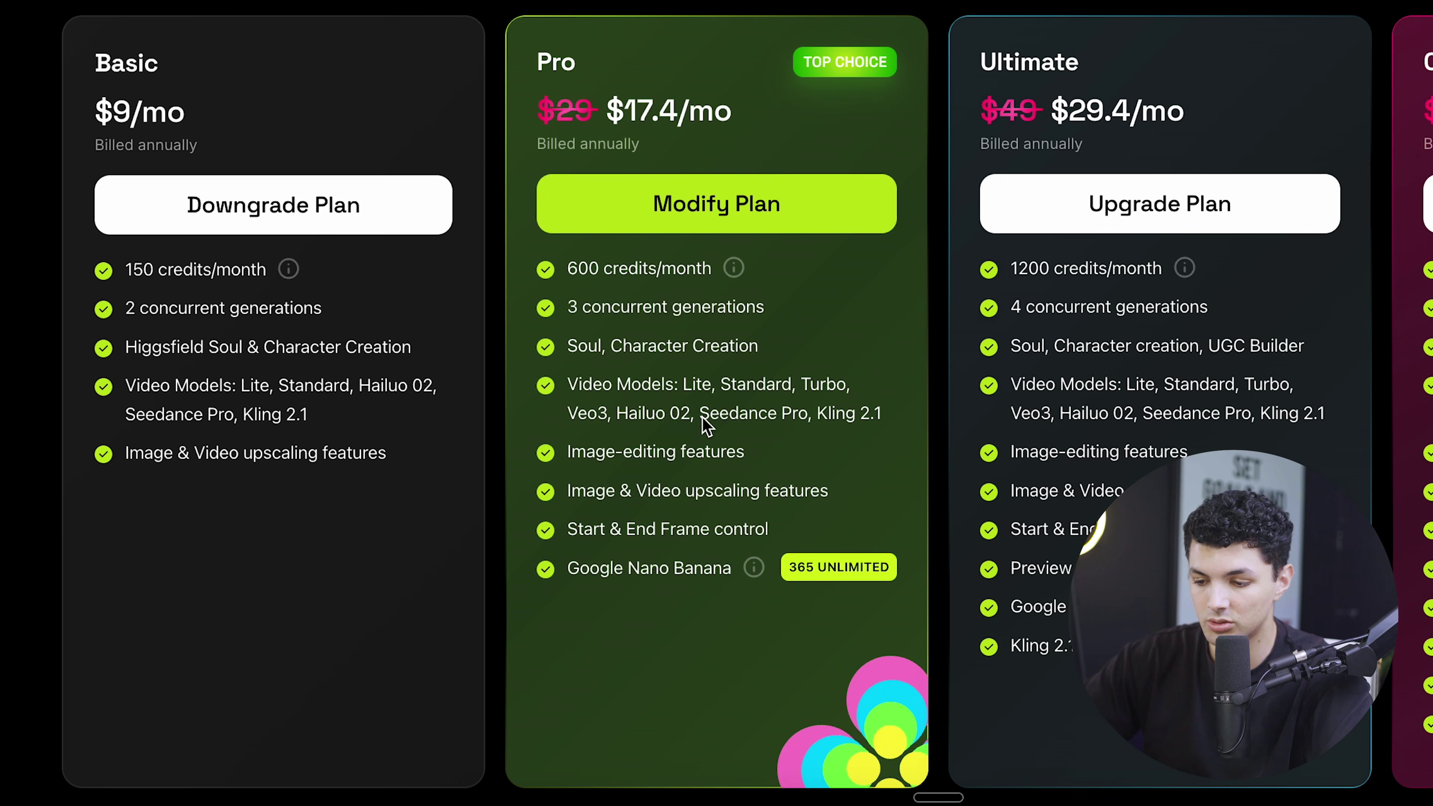
pyautogui.moveTo(708, 415); pyautogui.dragTo(764, 419)
pyautogui.moveTo(566, 451); pyautogui.dragTo(628, 463)
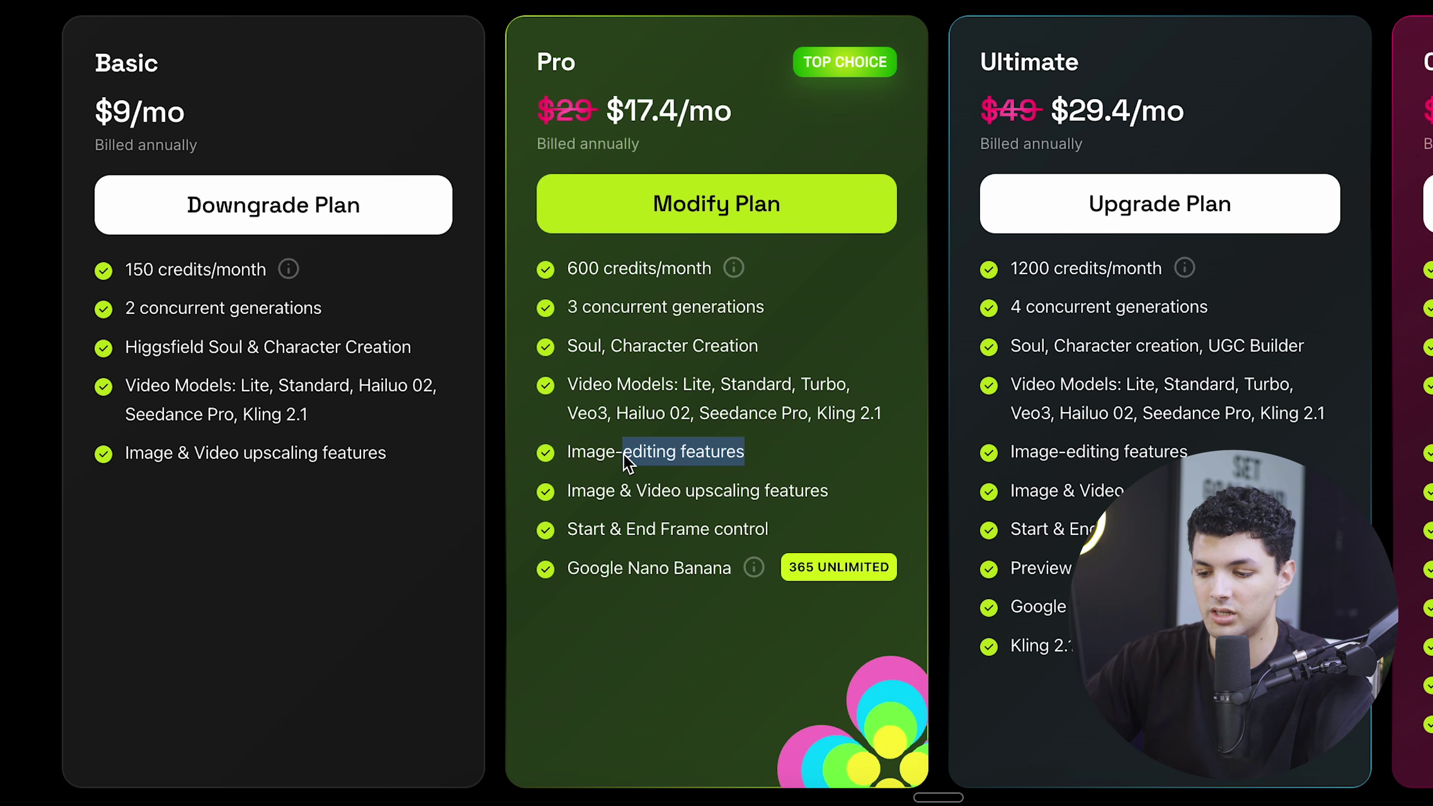
pyautogui.click(561, 503)
# Step: Highlight the Pro plan's remaining features down to Start & End Frame control
pyautogui.scroll(4, 567, 510)
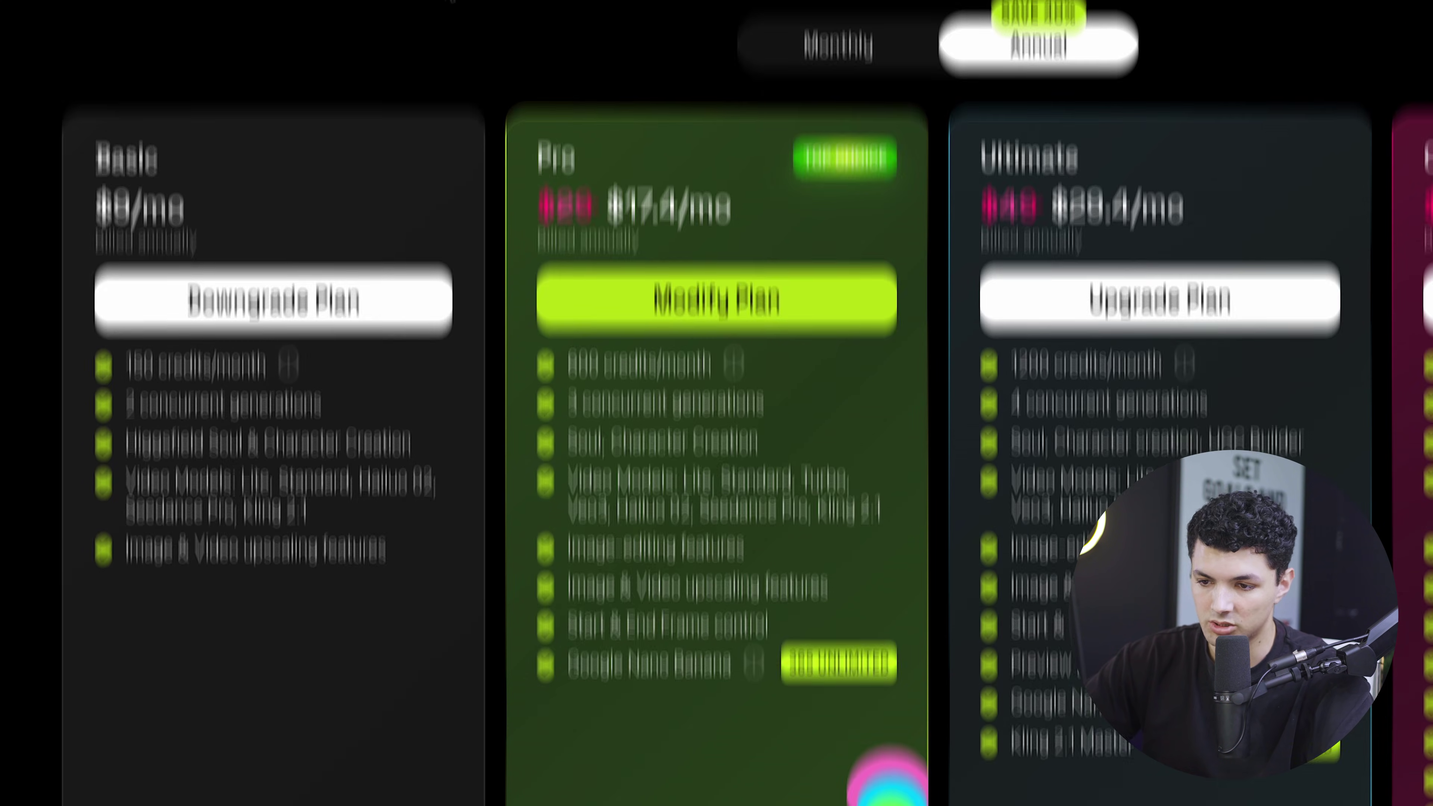
pyautogui.moveTo(375, 75)
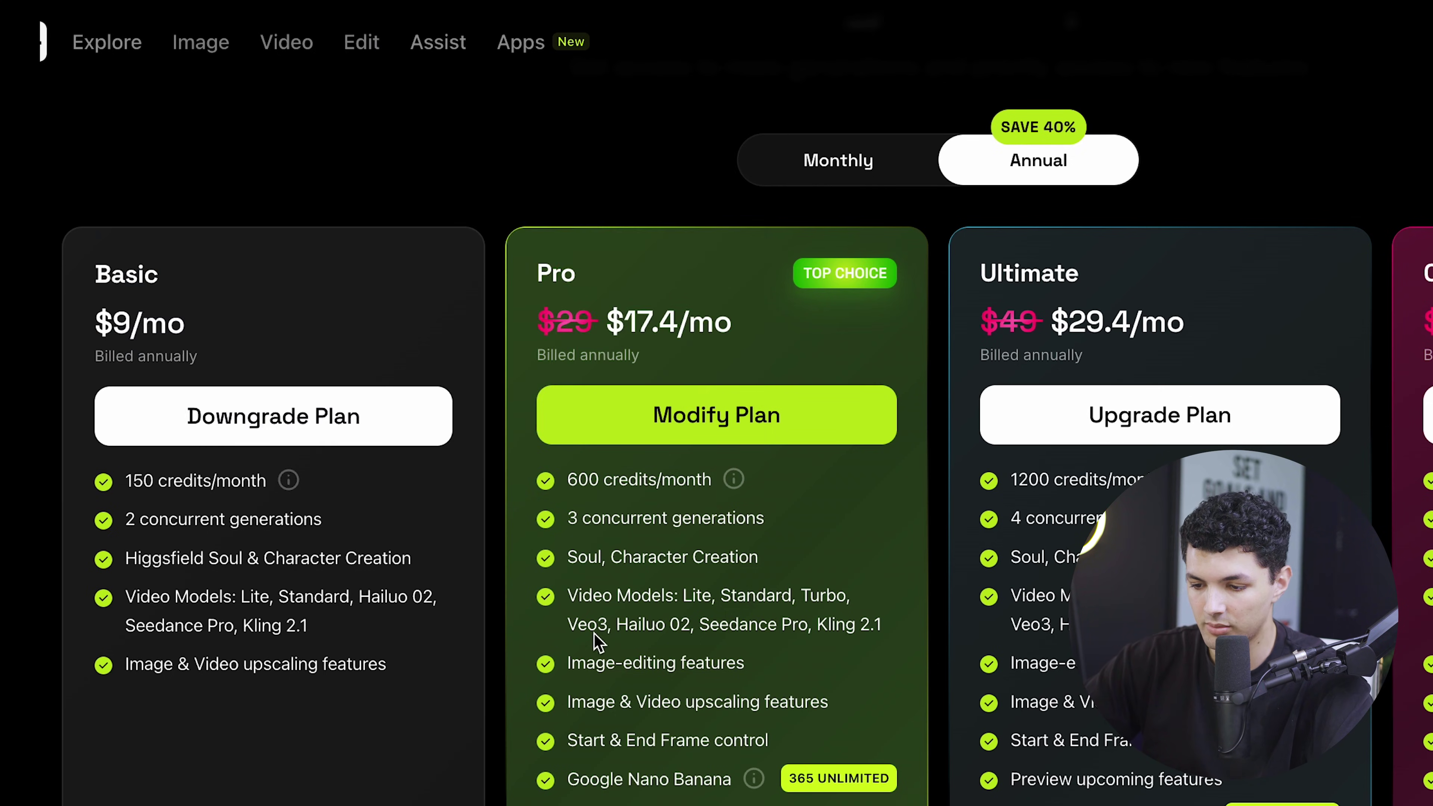
pyautogui.scroll(-4, 592, 633)
pyautogui.moveTo(566, 493); pyautogui.dragTo(756, 490)
pyautogui.moveTo(786, 535); pyautogui.dragTo(564, 560)
pyautogui.click(590, 546)
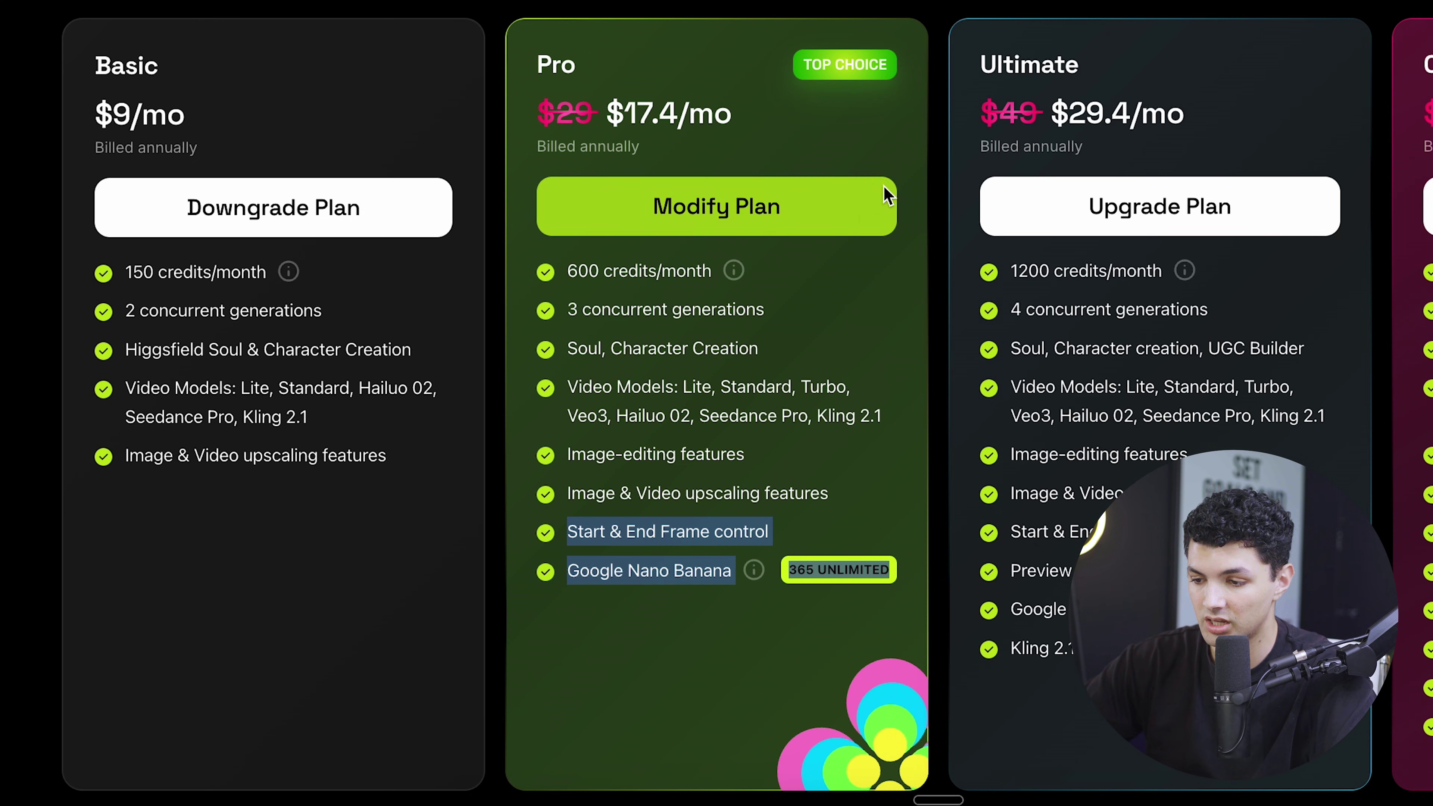
# Step: Highlight the Ultimate plan name, crossed-out $49 price, 1200 credits/month and Billed annually
pyautogui.hscroll(5, 889, 192)
pyautogui.moveTo(521, 38); pyautogui.dragTo(702, 94)
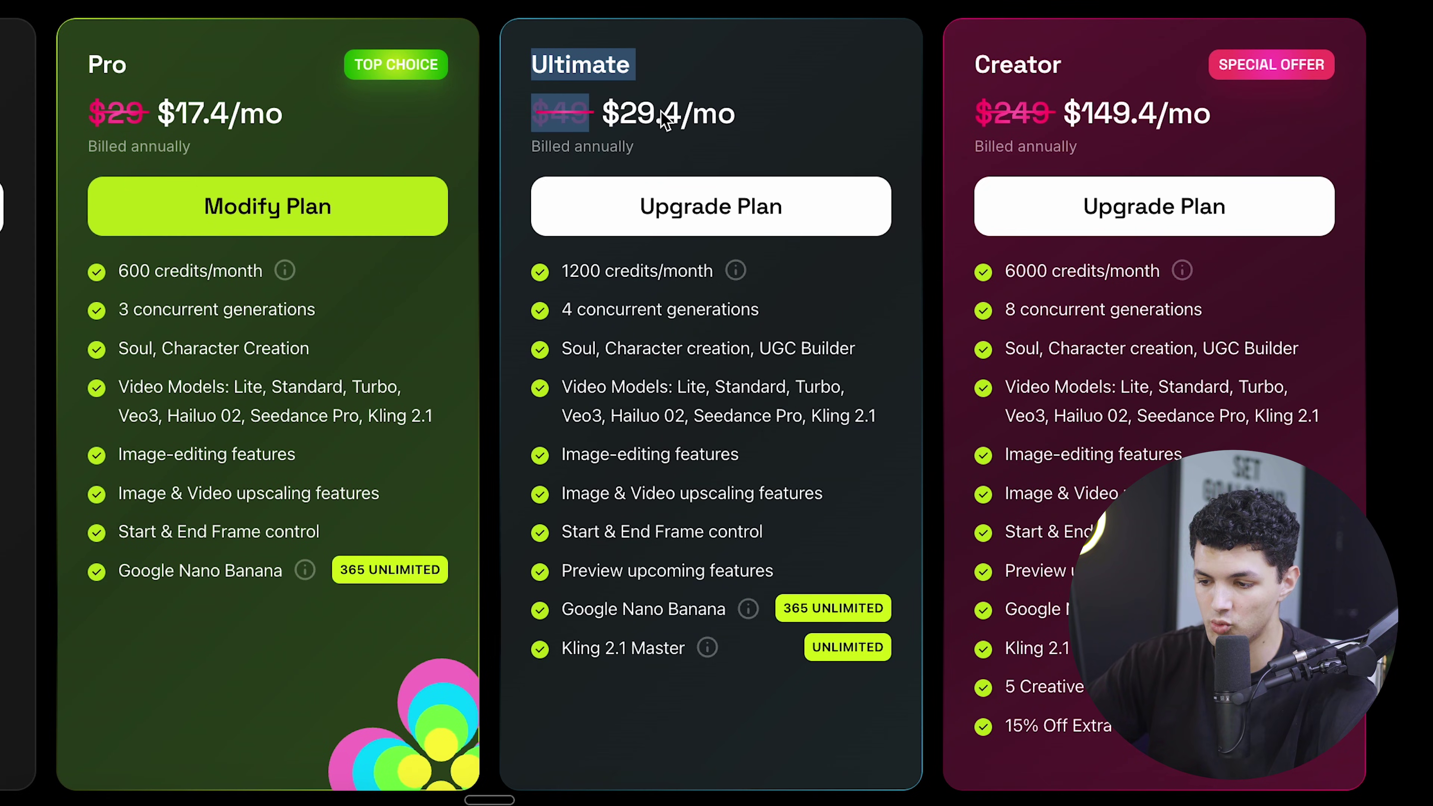
pyautogui.moveTo(565, 276); pyautogui.dragTo(733, 268)
pyautogui.click(761, 293)
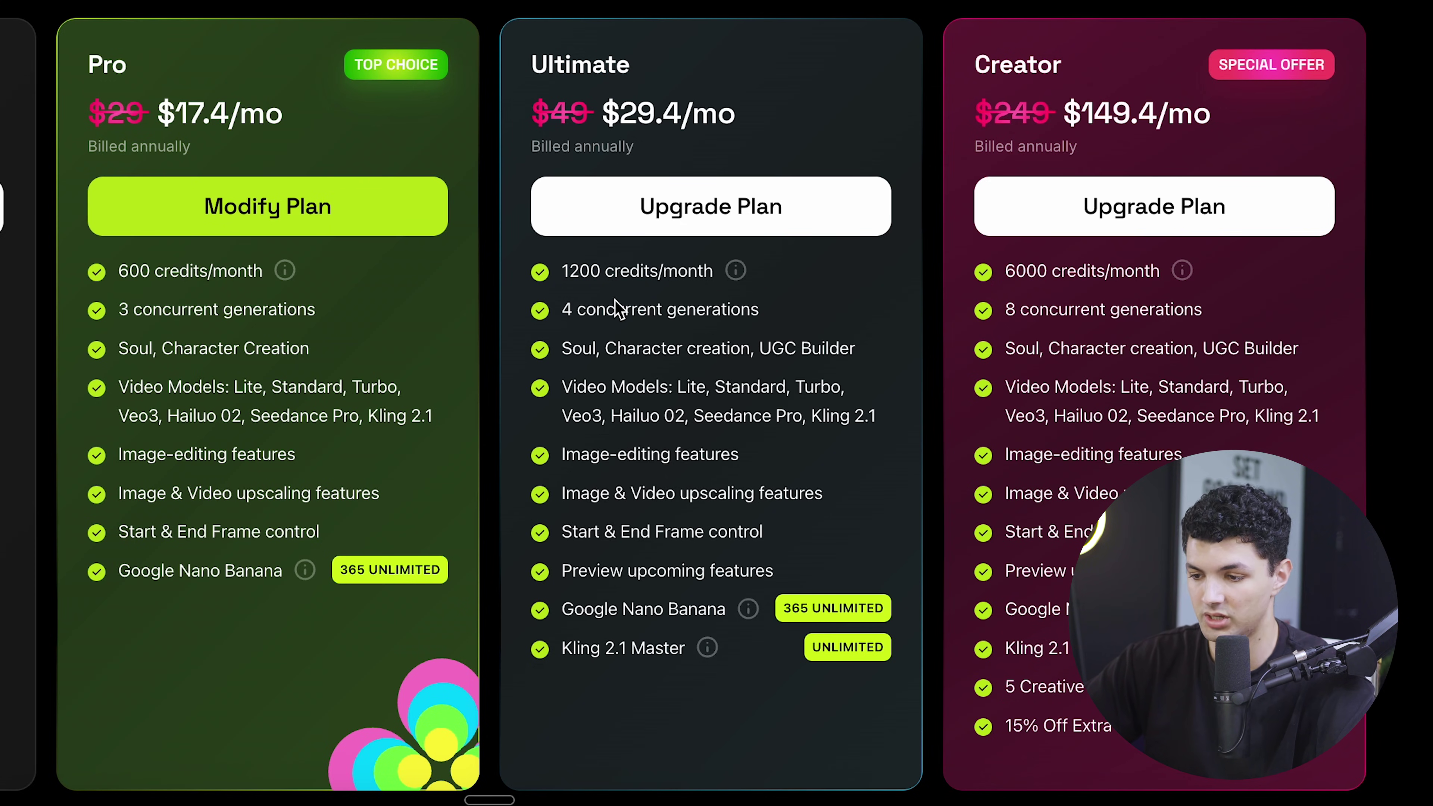
pyautogui.moveTo(517, 57); pyautogui.dragTo(696, 71)
pyautogui.moveTo(604, 107); pyautogui.dragTo(722, 118)
pyautogui.moveTo(650, 152); pyautogui.dragTo(533, 148)
pyautogui.click(702, 113)
# Step: Highlight the Ultimate plan's 1200 credits, 4 concurrent generations, UGC Builder and Kling 2.1
pyautogui.moveTo(556, 275); pyautogui.dragTo(684, 287)
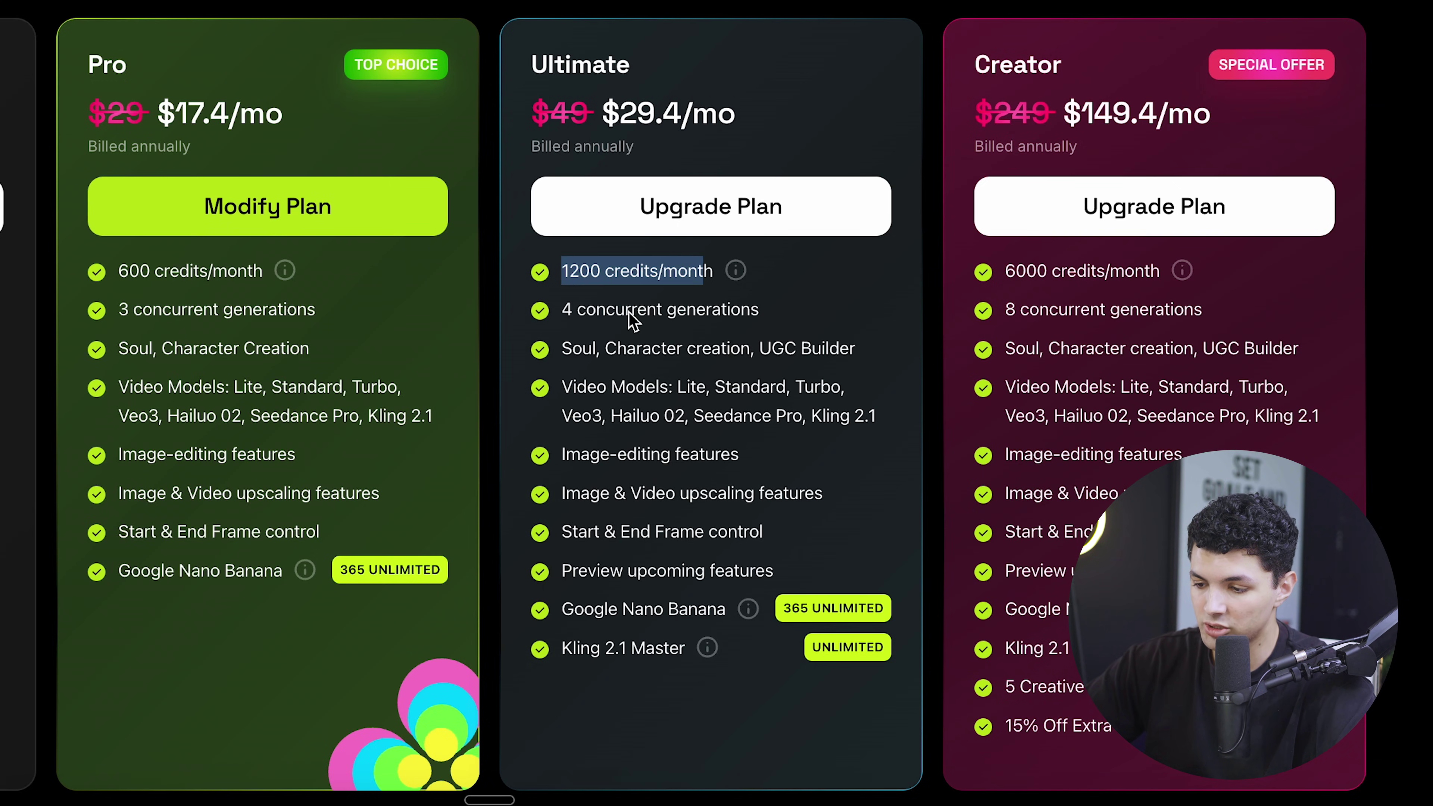
pyautogui.moveTo(548, 309); pyautogui.dragTo(855, 308)
pyautogui.moveTo(523, 351); pyautogui.dragTo(818, 361)
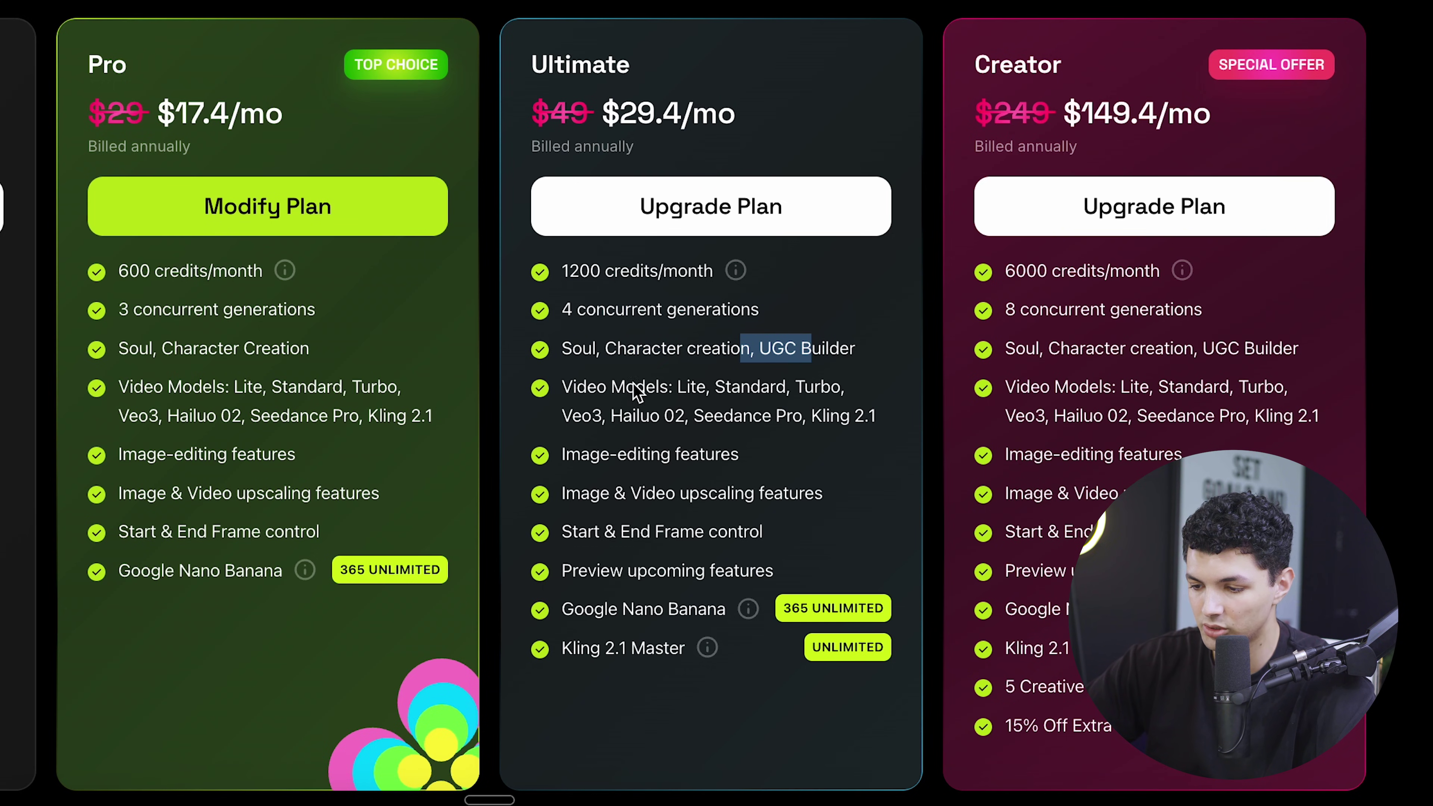
pyautogui.click(649, 395)
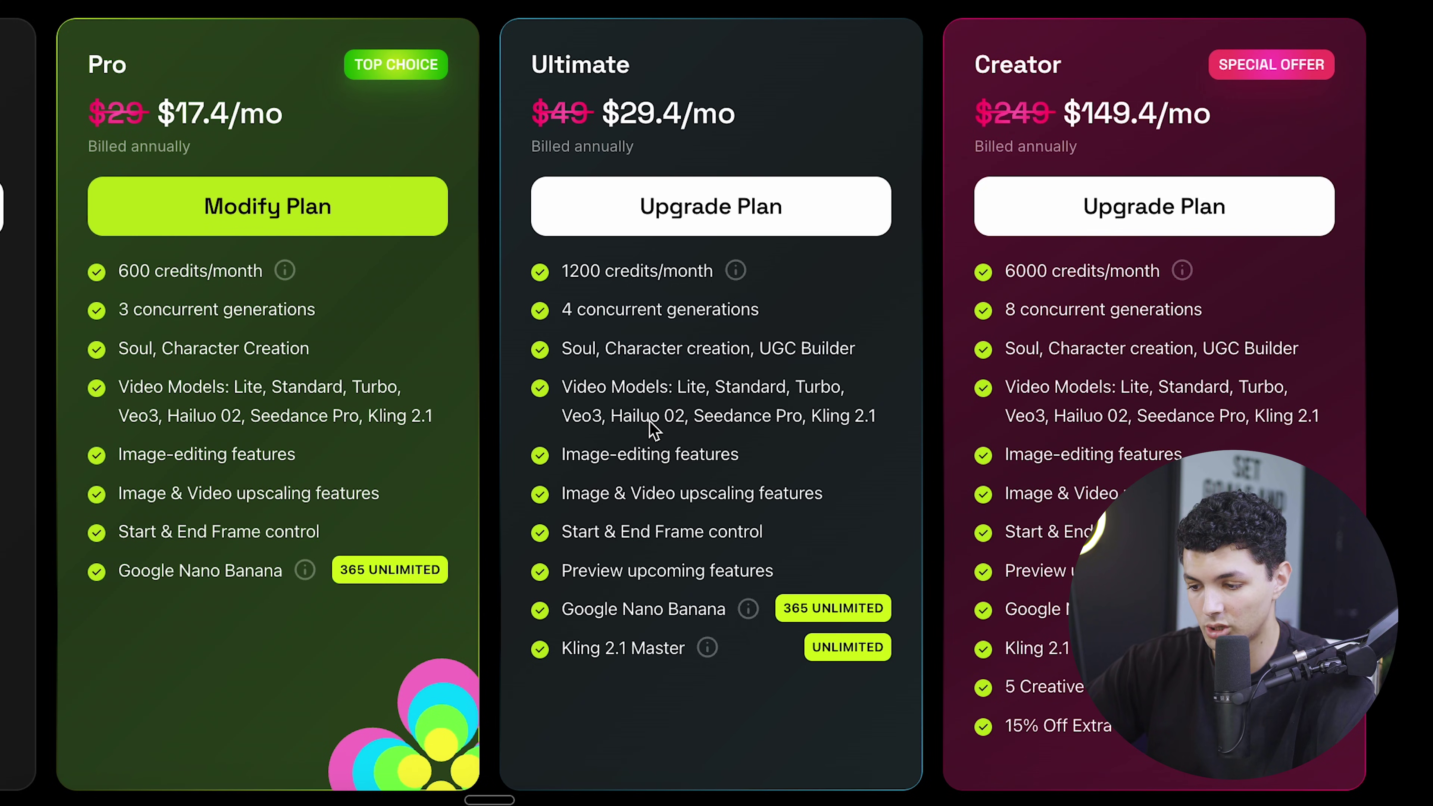
pyautogui.moveTo(822, 417); pyautogui.dragTo(877, 425)
pyautogui.click(613, 483)
# Step: Highlight Ultimate's image editing, upscaling, Start & End Frame, upcoming features, Nano Banana and Kling 2.1 Master
pyautogui.moveTo(564, 467); pyautogui.dragTo(755, 468)
pyautogui.moveTo(561, 496); pyautogui.dragTo(776, 500)
pyautogui.moveTo(564, 533); pyautogui.dragTo(777, 540)
pyautogui.moveTo(549, 579)
pyautogui.mouseDown()
pyautogui.moveTo(775, 571)
pyautogui.moveTo(569, 579)
pyautogui.mouseUp()
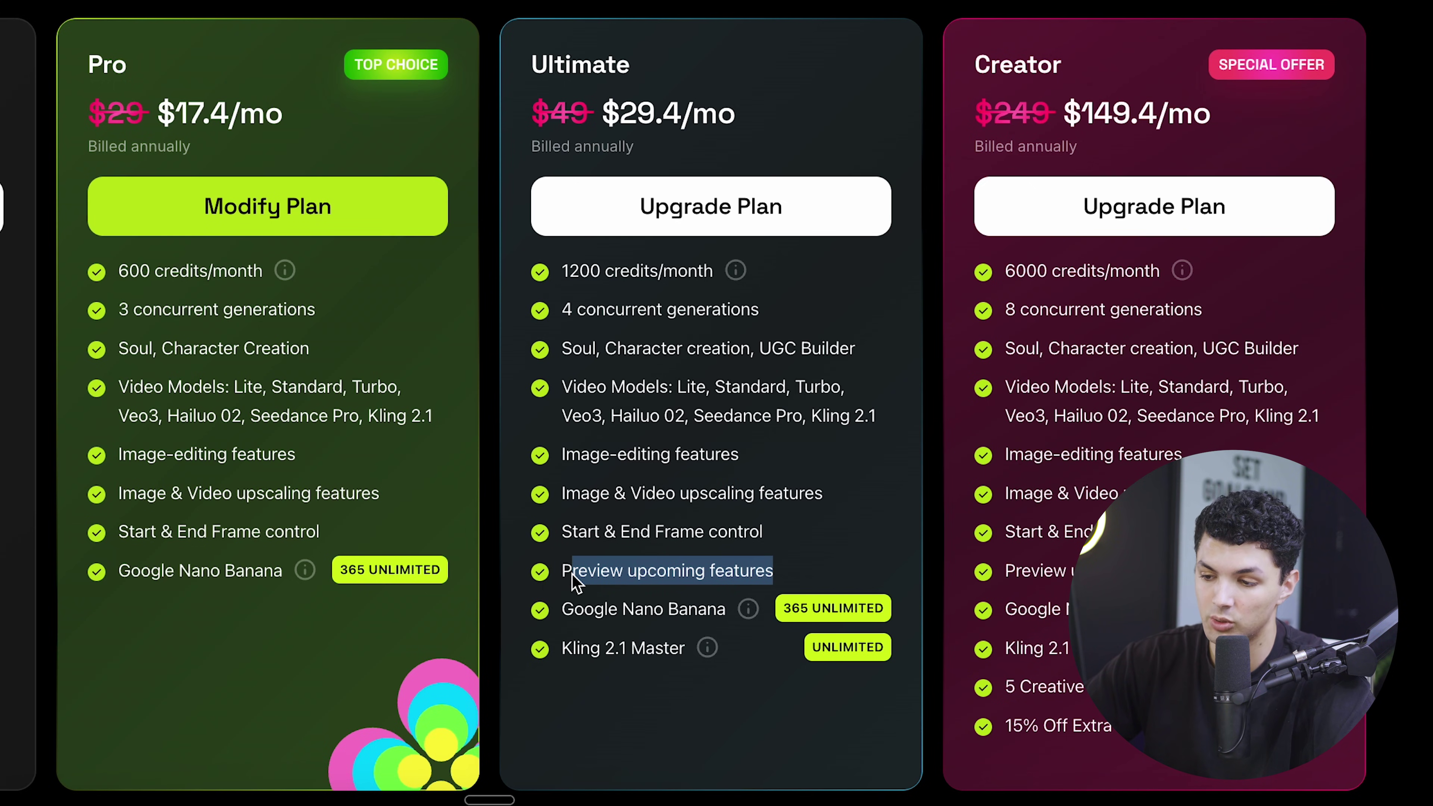
pyautogui.click(576, 581)
pyautogui.moveTo(561, 611); pyautogui.dragTo(746, 612)
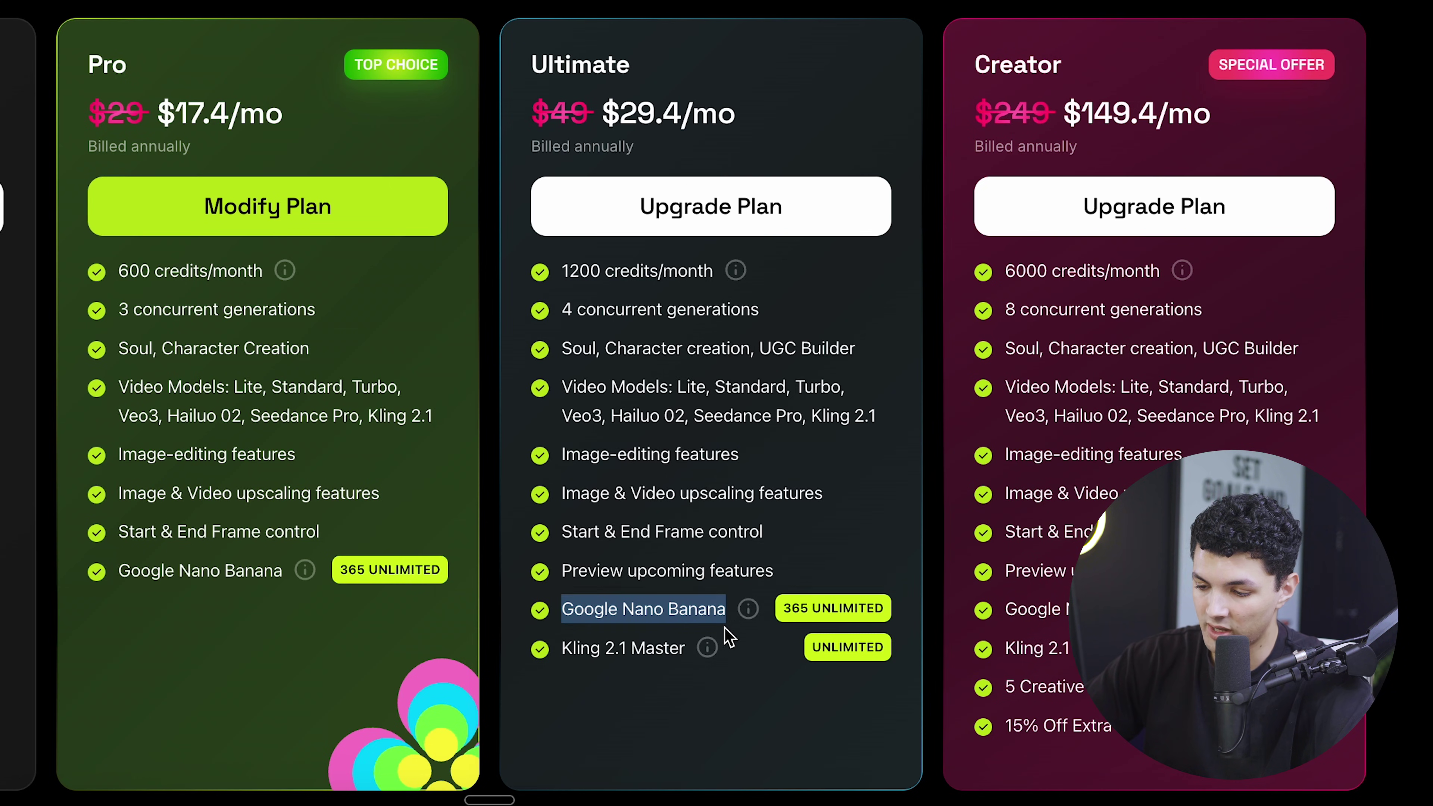
pyautogui.moveTo(559, 648); pyautogui.dragTo(699, 647)
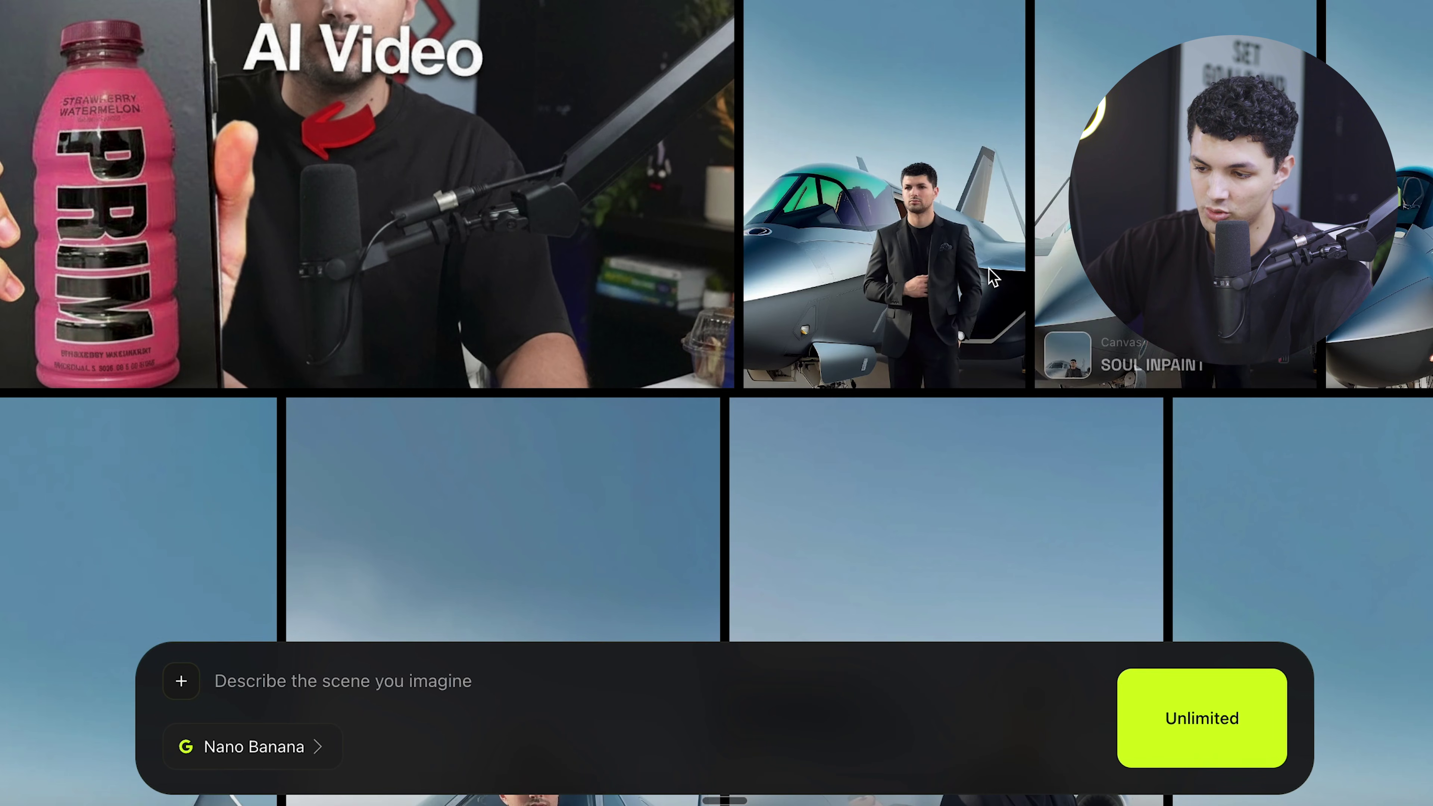
# Step: Add the red car image as Nano Banana reference with prompt 'rear view of this car driving on the road in a snowy mountain setting'
pyautogui.scroll(-5, 991, 277)
pyautogui.scroll(-3, 991, 280)
pyautogui.scroll(10, 990, 280)
pyautogui.scroll(-10, 706, 476)
pyautogui.scroll(-20, 707, 476)
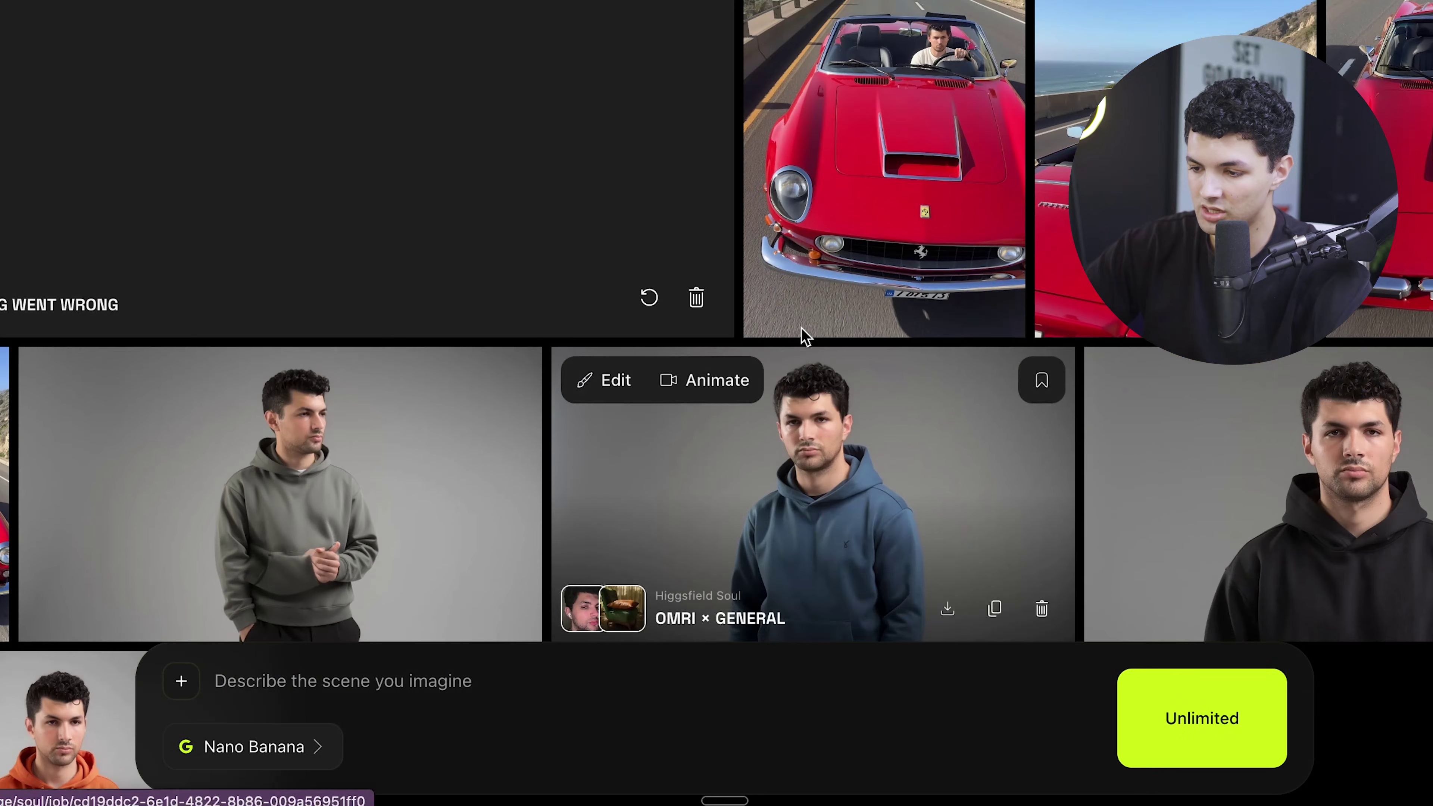
pyautogui.moveTo(937, 162); pyautogui.dragTo(281, 649)
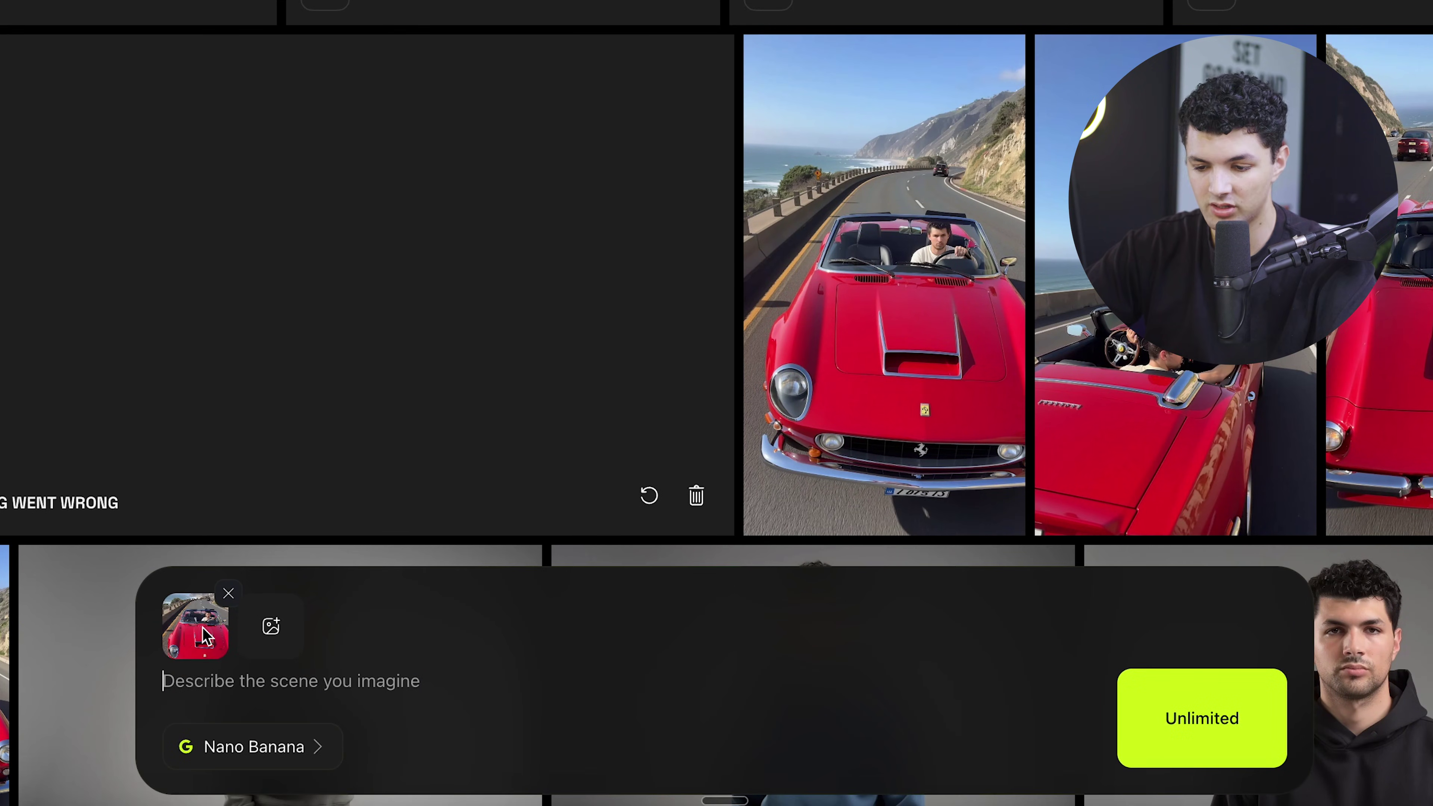
pyautogui.click(351, 693)
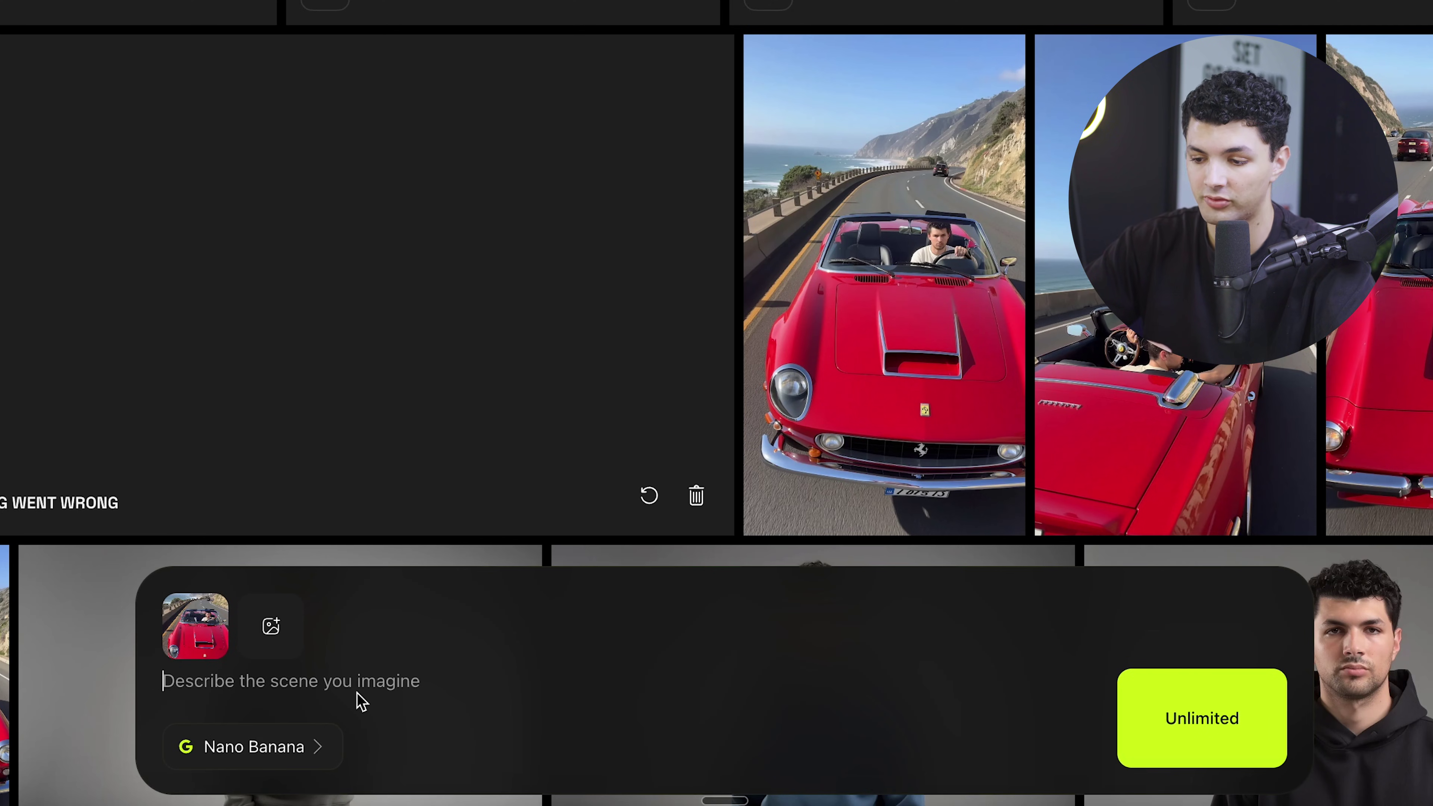
pyautogui.moveTo(197, 655)
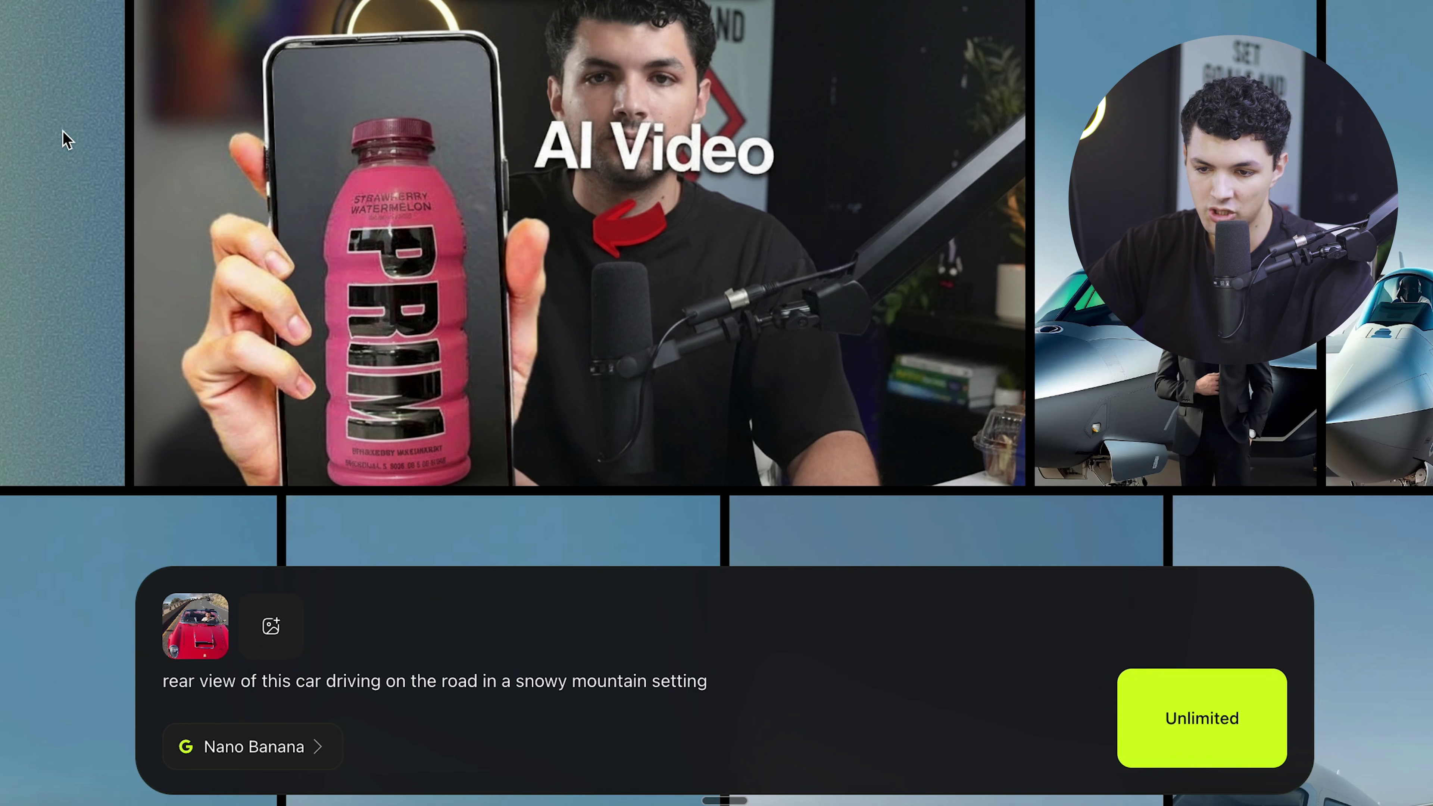
pyautogui.moveTo(56, 1)
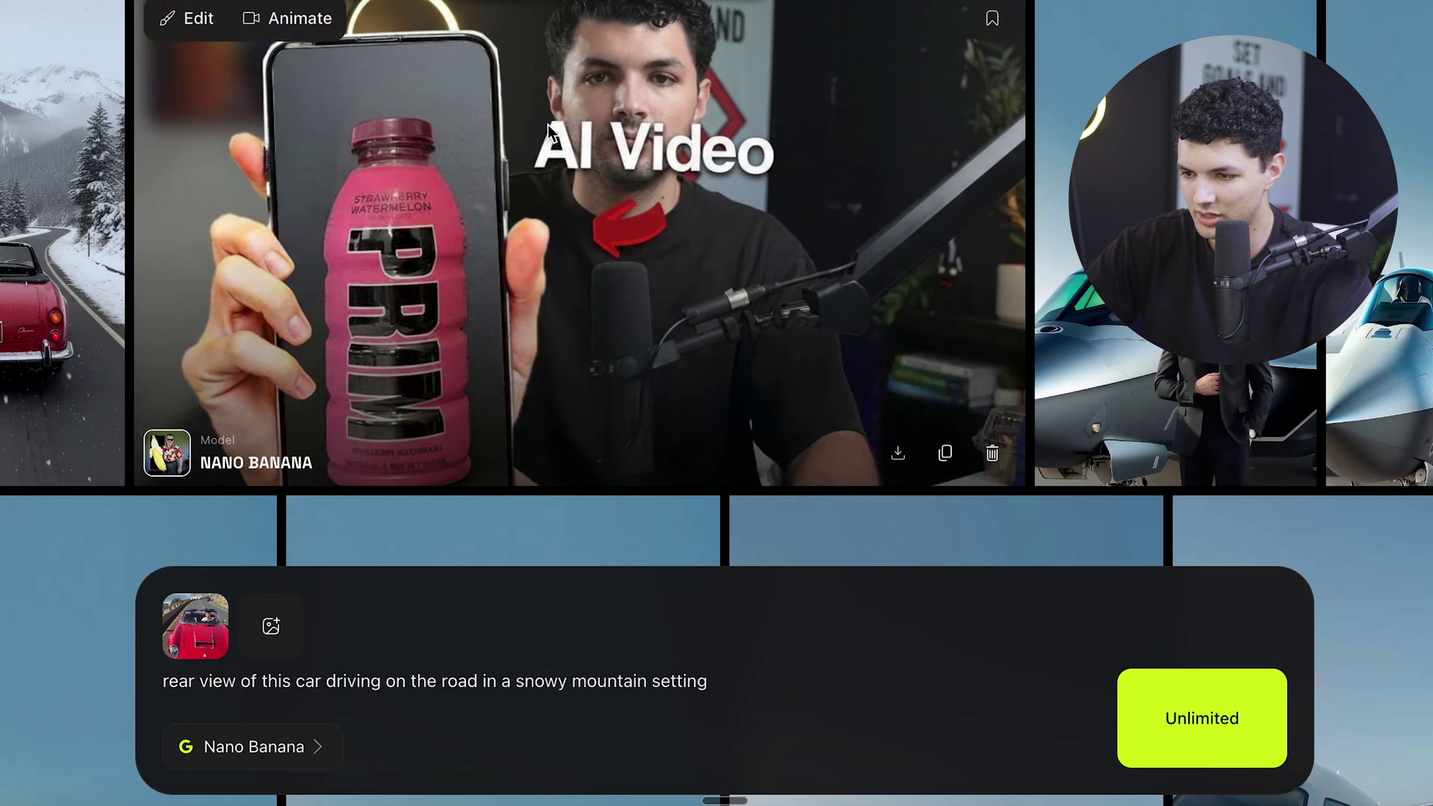
pyautogui.moveTo(264, 35)
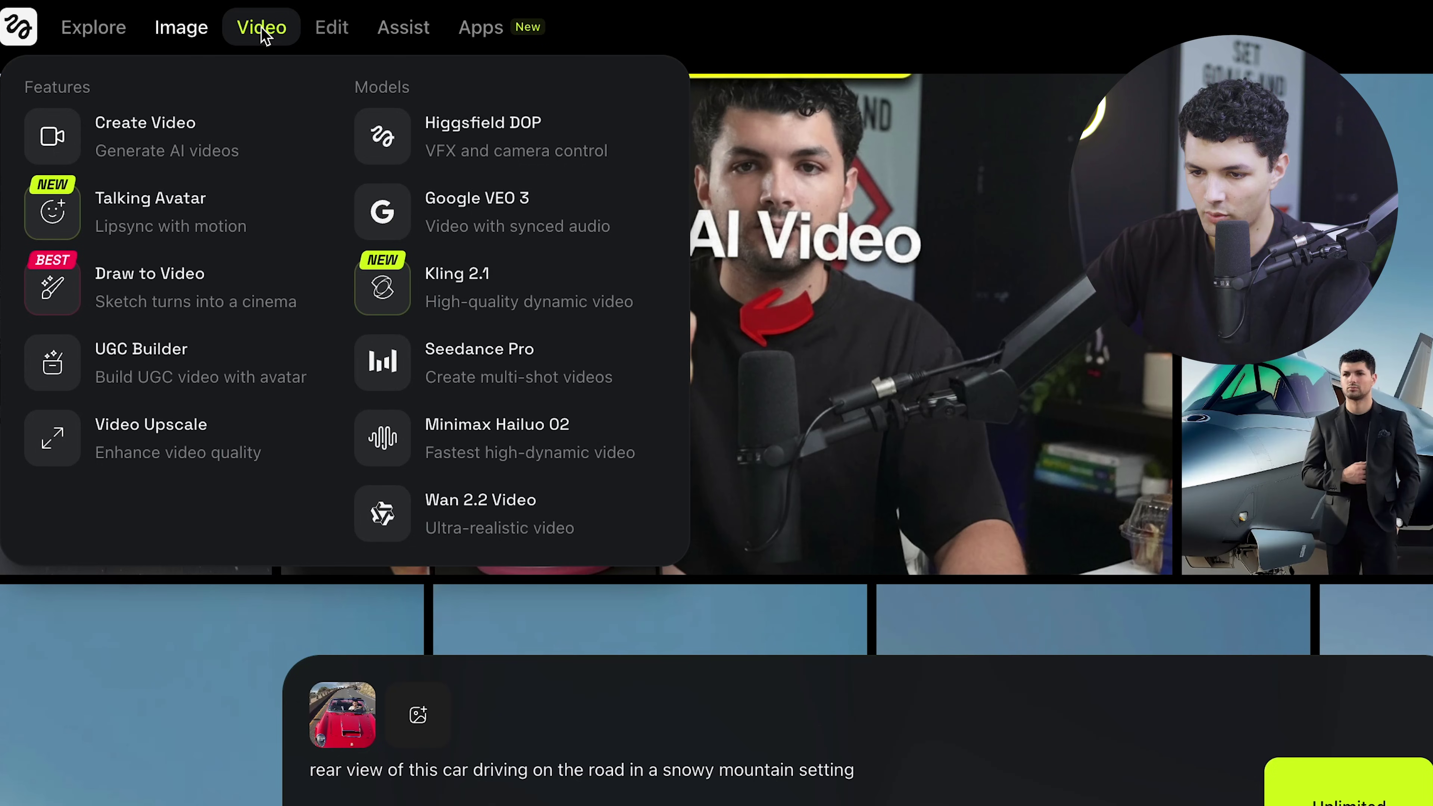
# Step: Open Kling 2.1 video and load the red car PNG from the AIA folder as start frame
pyautogui.click(428, 293)
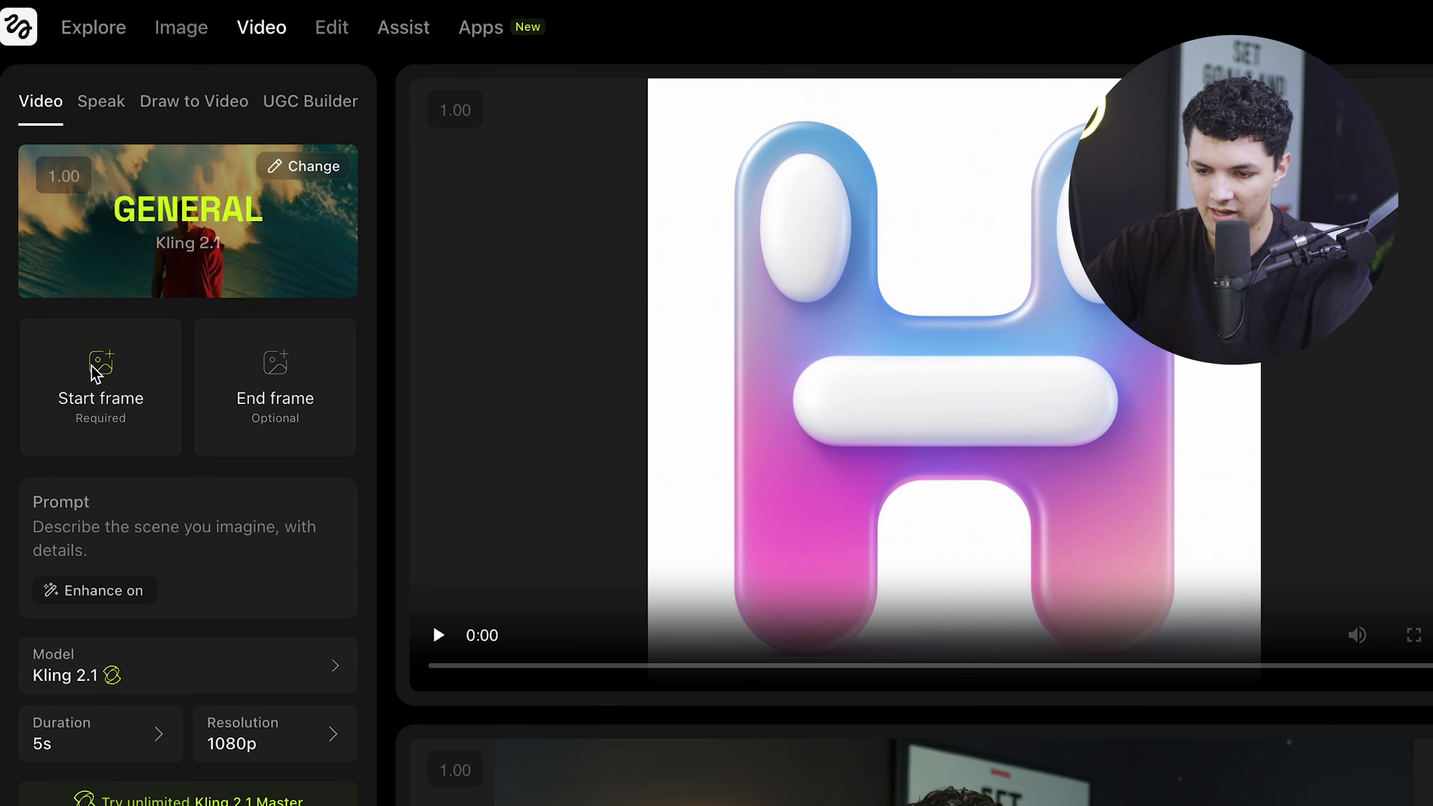
pyautogui.click(95, 372)
pyautogui.click(344, 266)
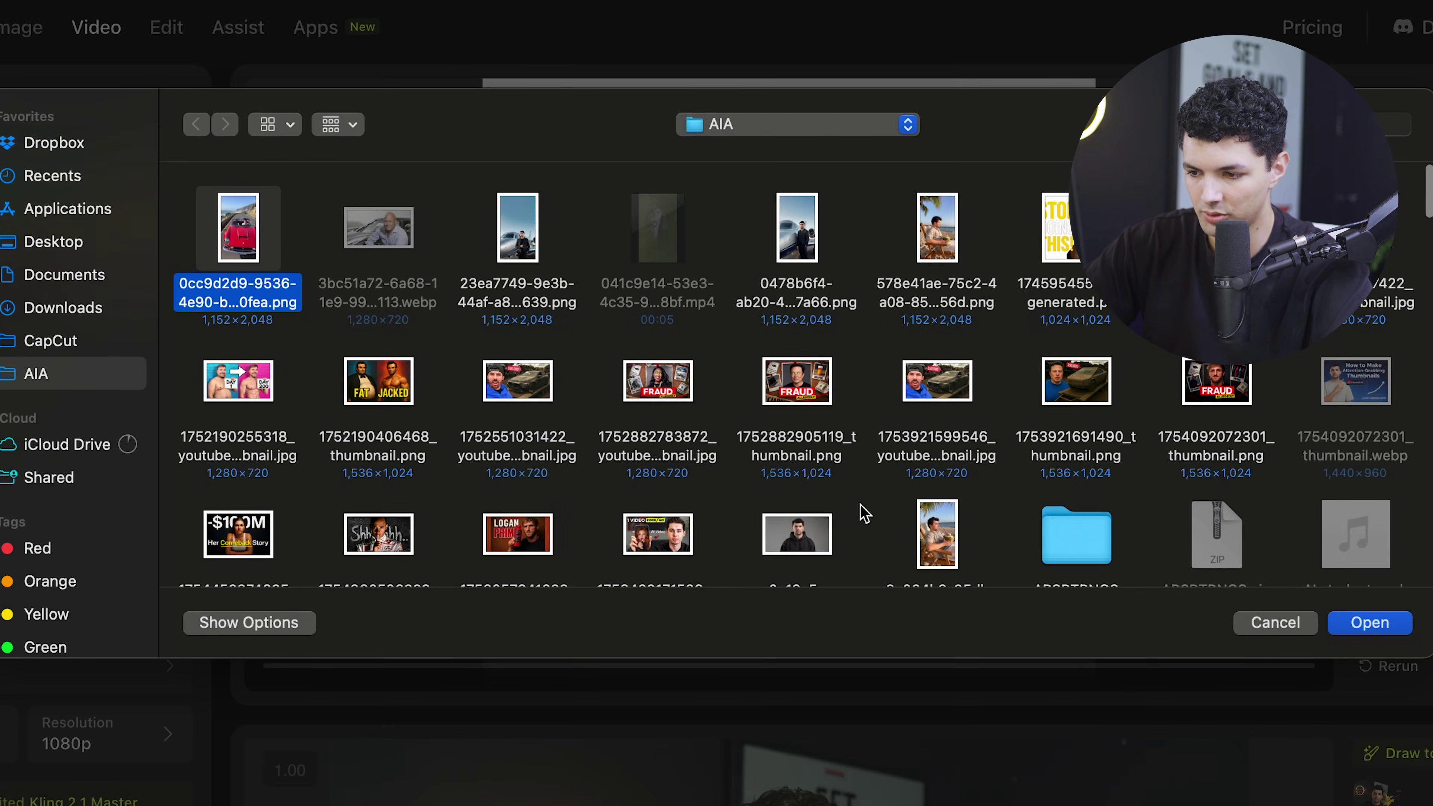
pyautogui.click(1397, 628)
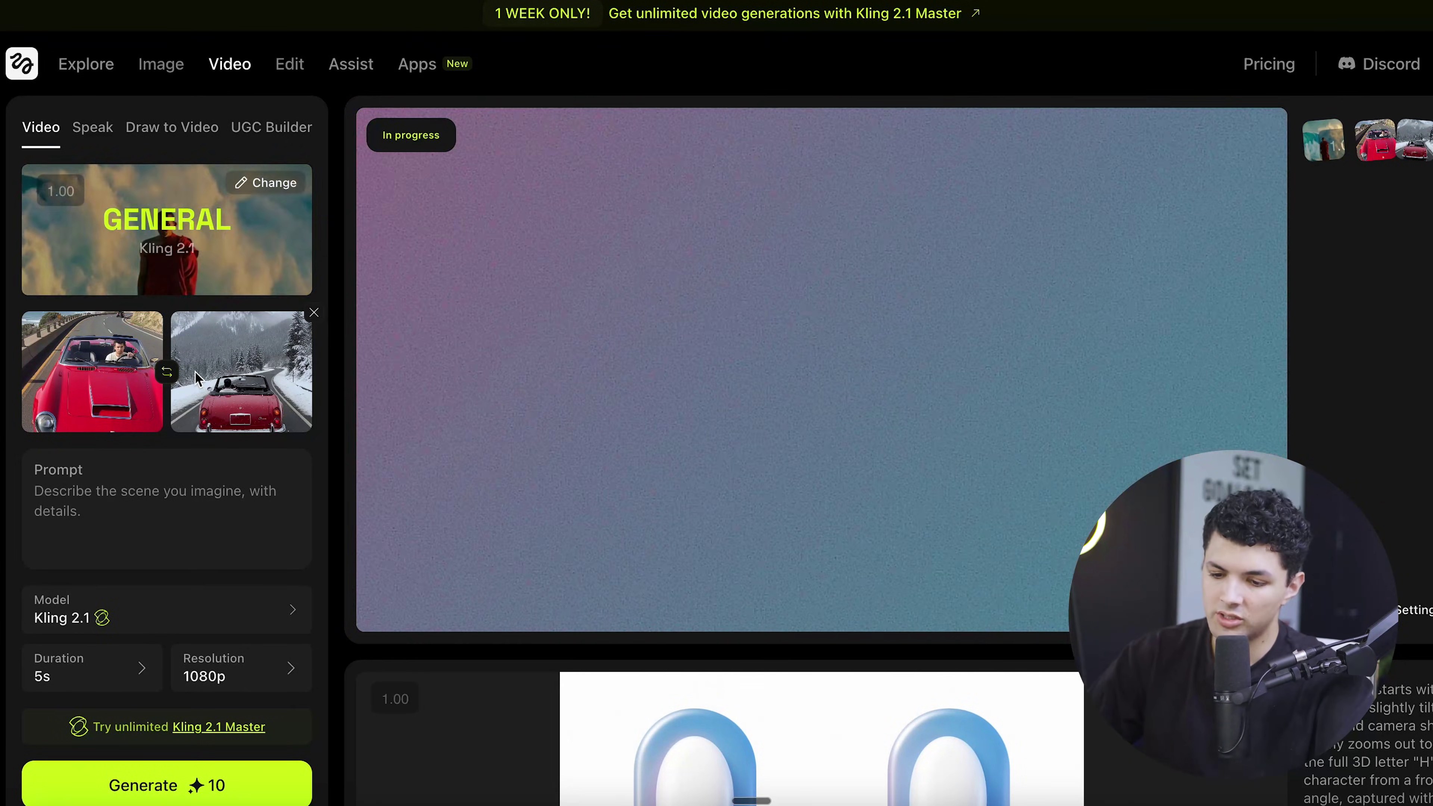
# Step: Add the snowy rear-view image as the end frame and play the coastal red-car clip
pyautogui.moveTo(167, 68)
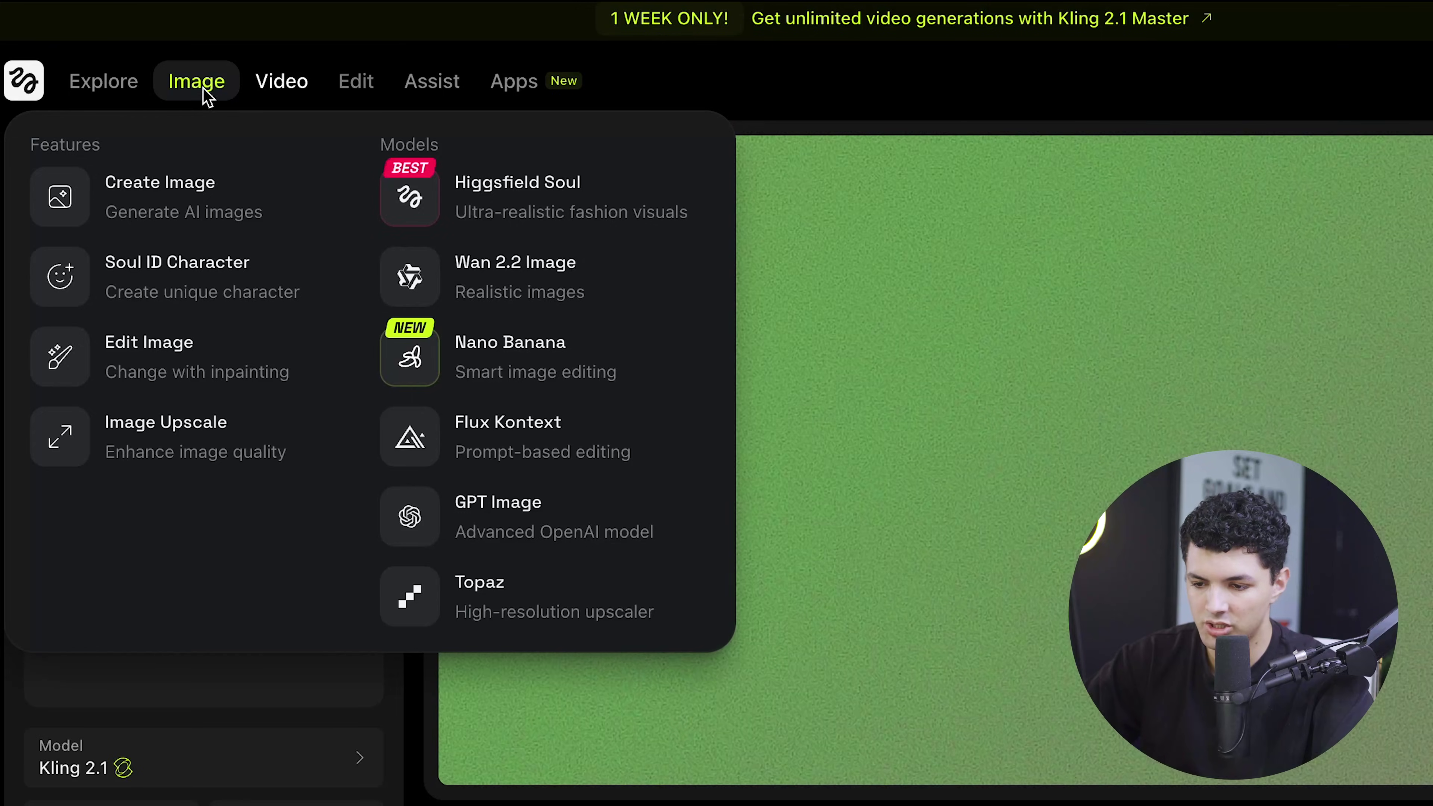
pyautogui.click(451, 341)
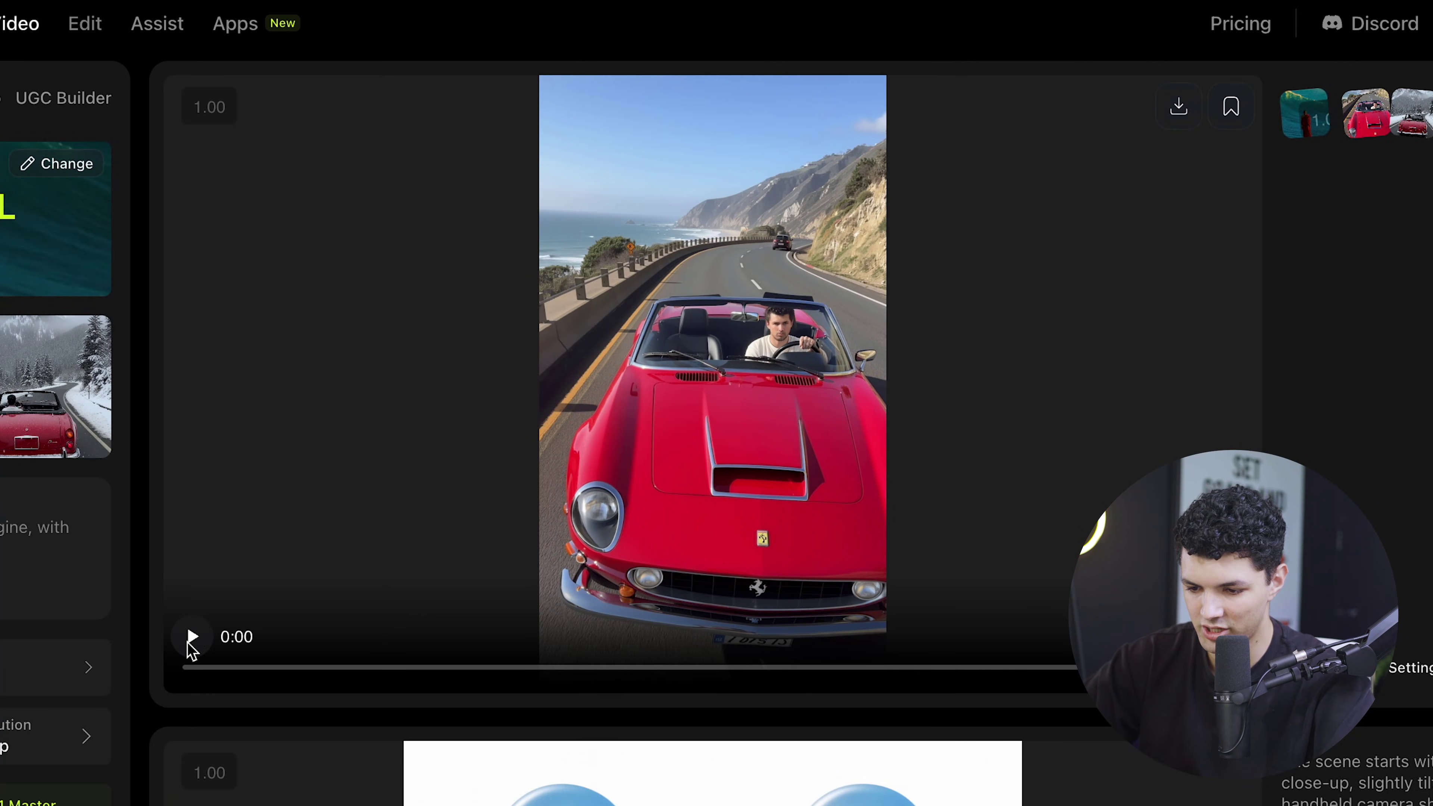
pyautogui.click(192, 638)
# Step: Scrub through the clip, then generate with prompt 'drone shot panning left of the car driving forward'
pyautogui.click(643, 670)
pyautogui.moveTo(641, 677); pyautogui.dragTo(553, 654)
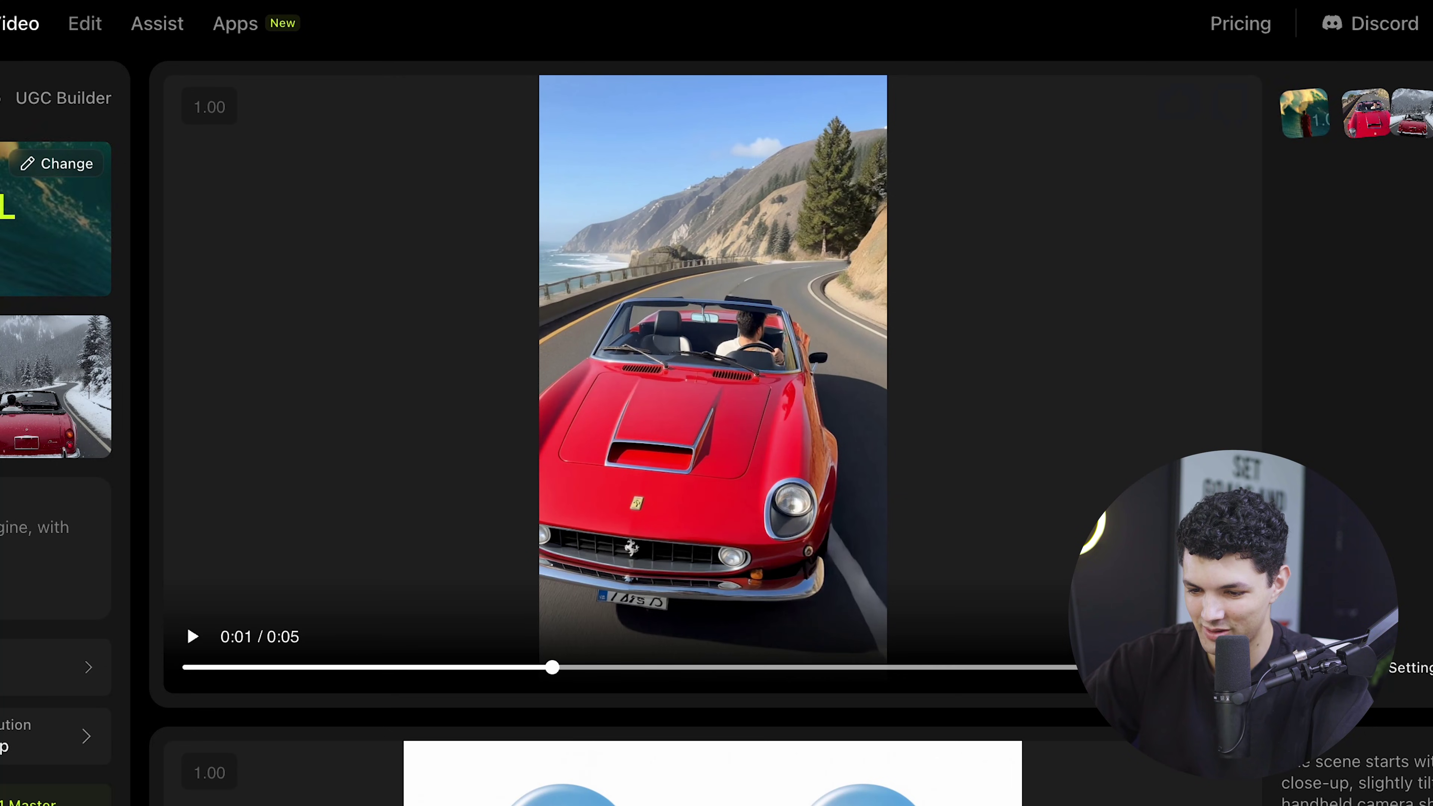
pyautogui.write('drone shot panning left of the car driving forward')
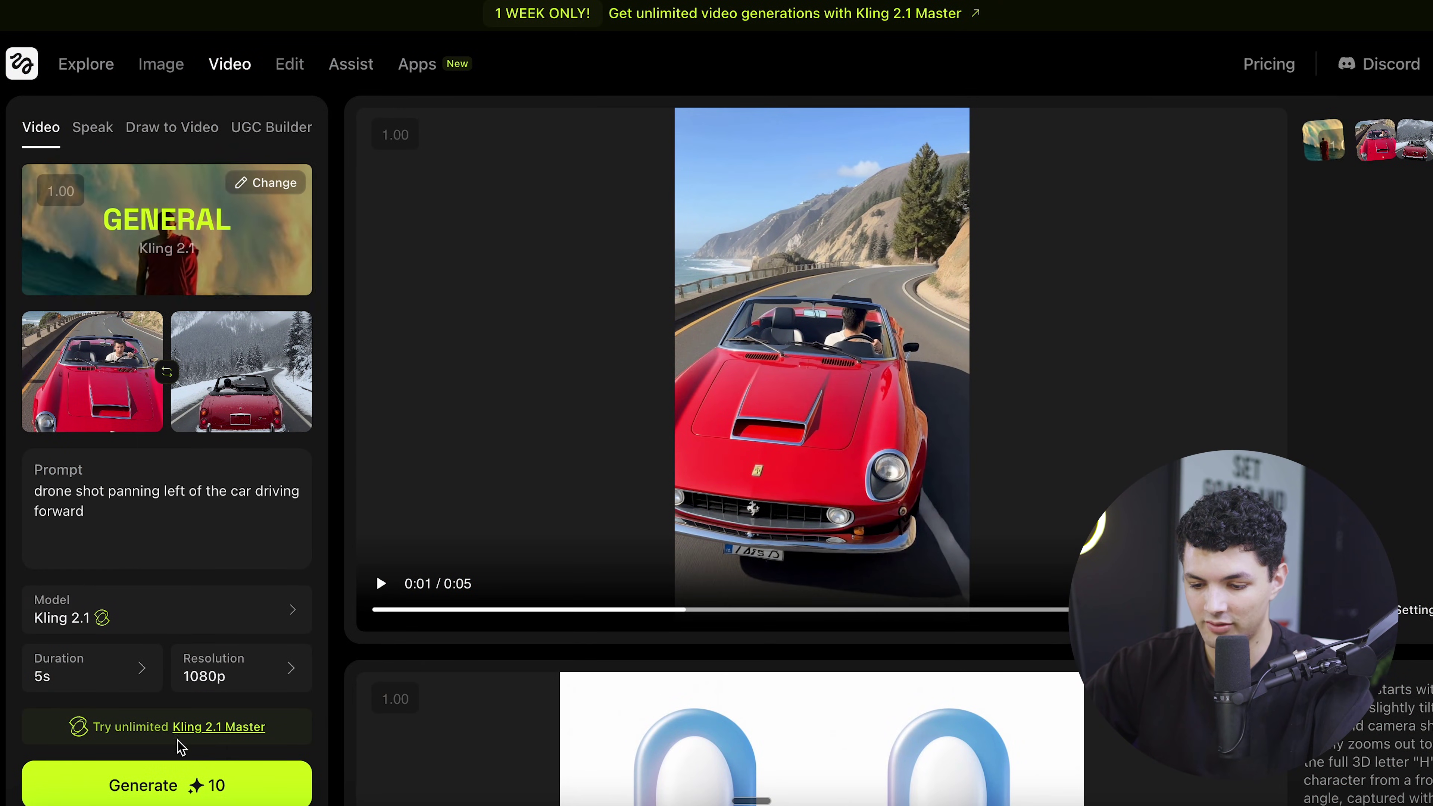
pyautogui.click(177, 793)
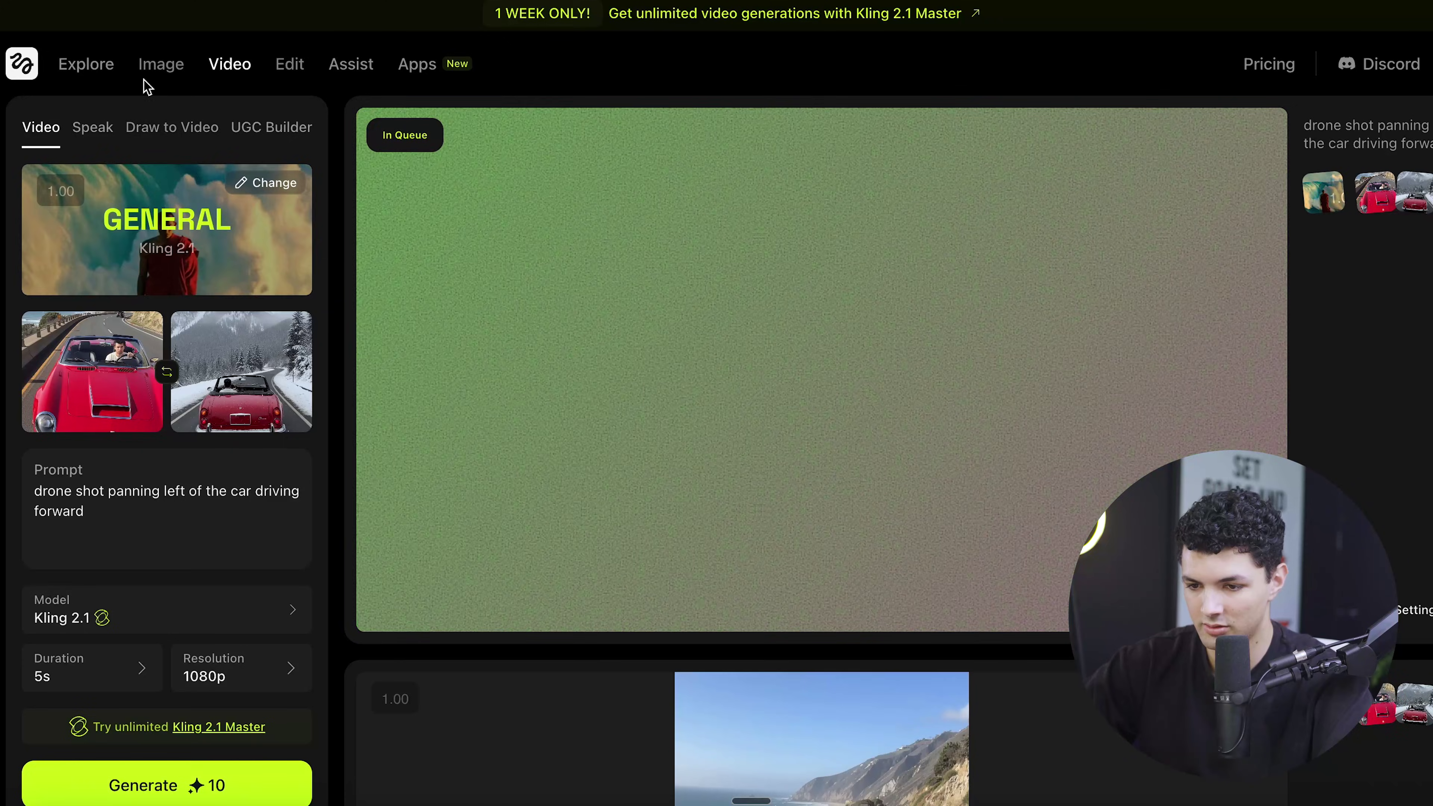
# Step: Switch to Nano Banana image generation and scroll down through the generated results
pyautogui.moveTo(134, 56)
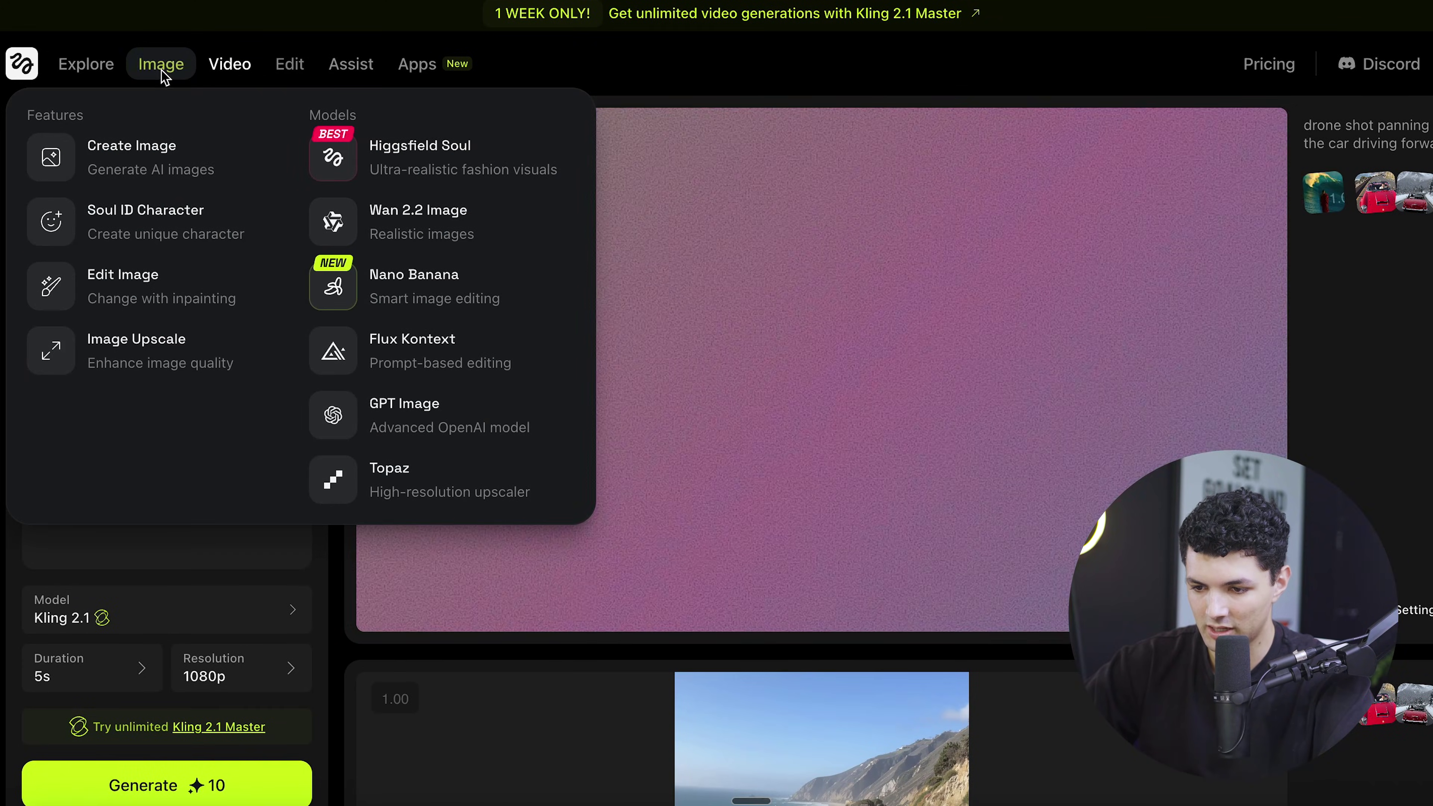
pyautogui.click(395, 285)
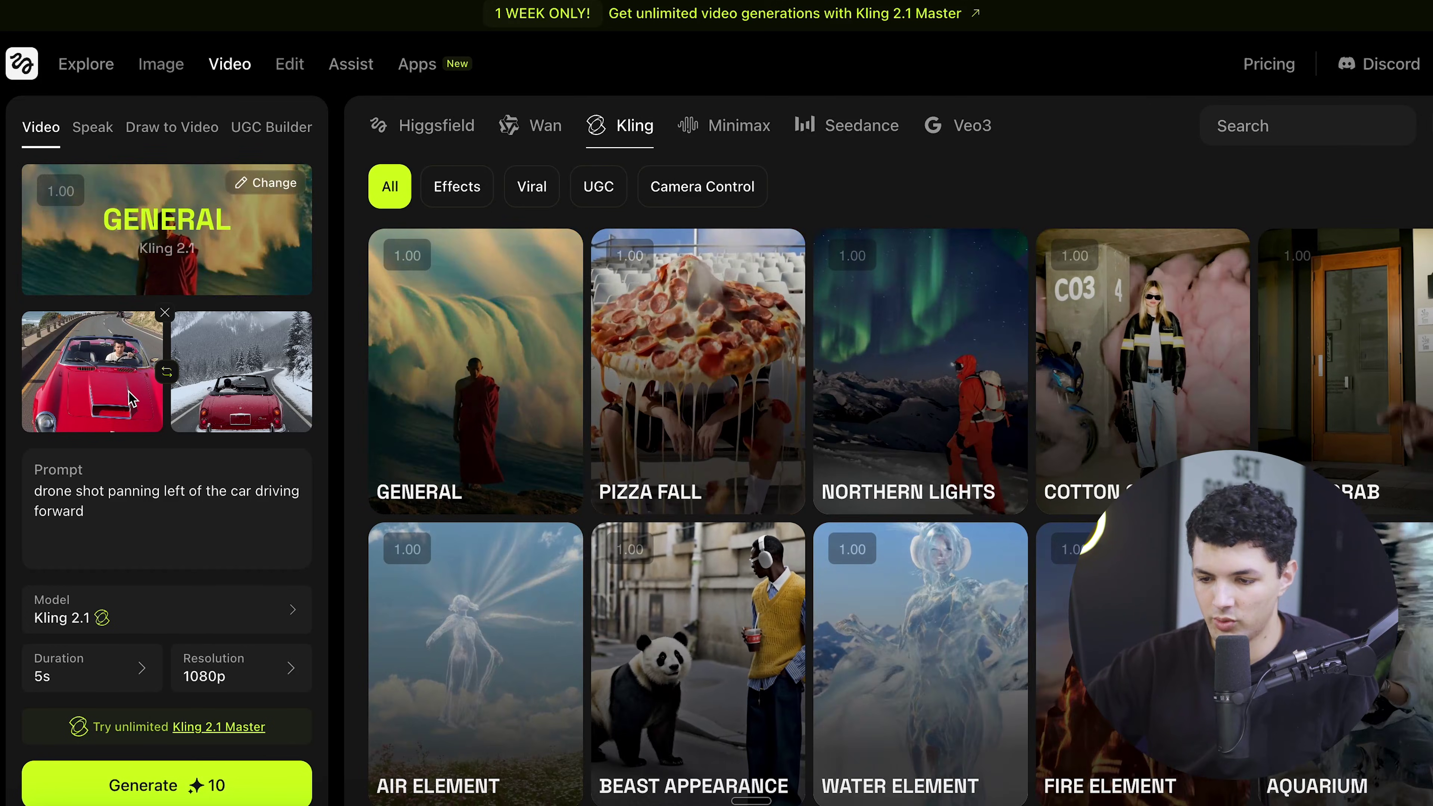
pyautogui.moveTo(209, 402)
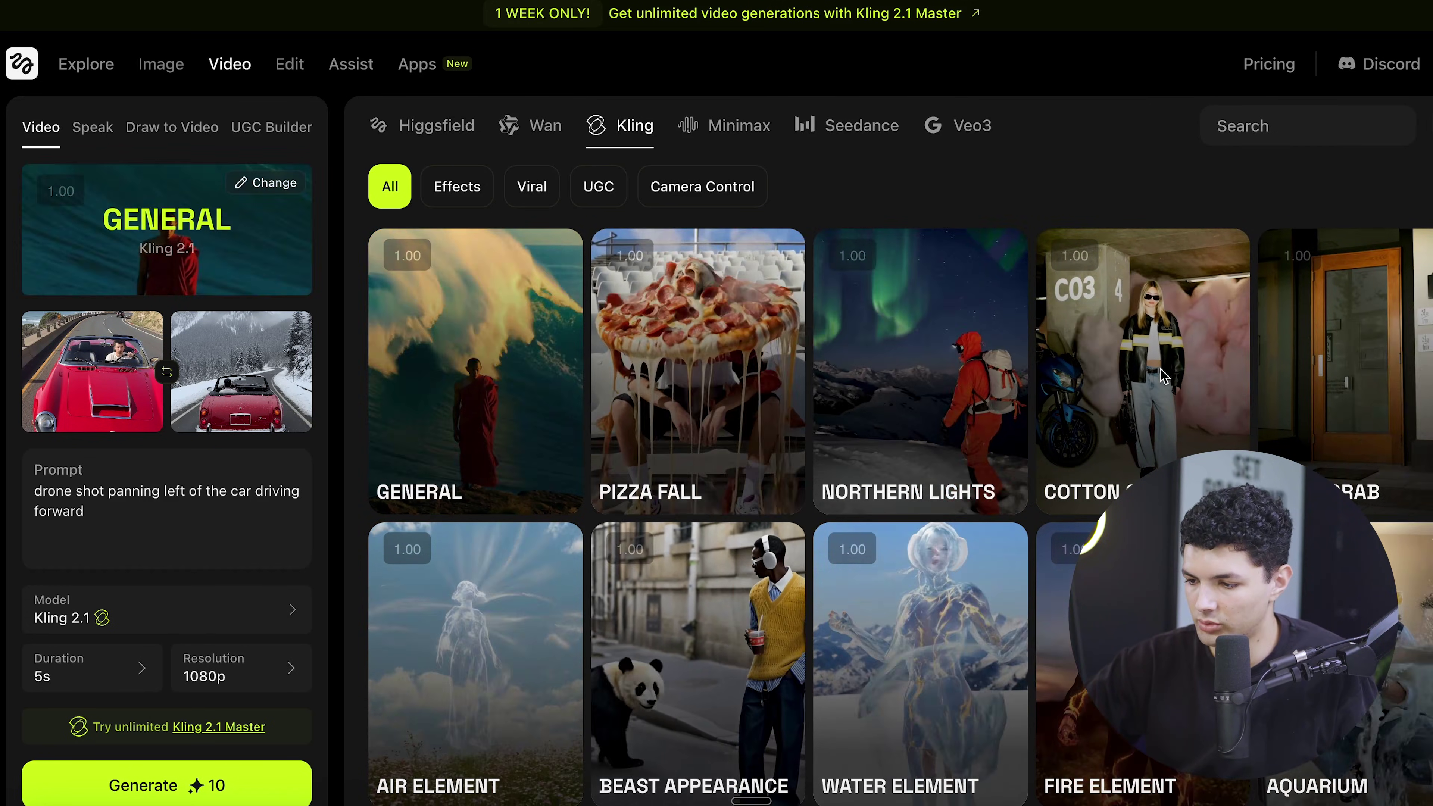
pyautogui.scroll(-4, 733, 410)
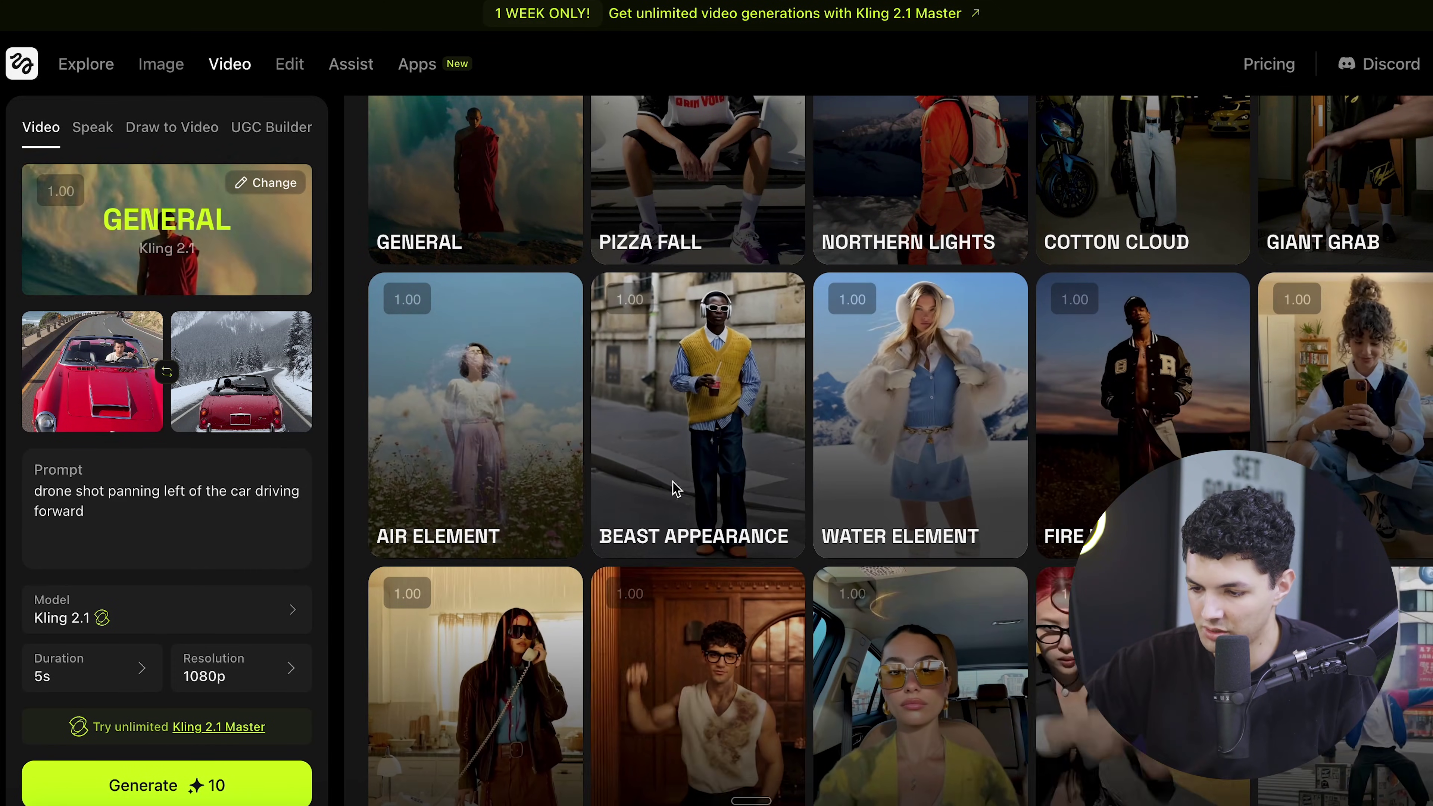
pyautogui.scroll(-5, 698, 517)
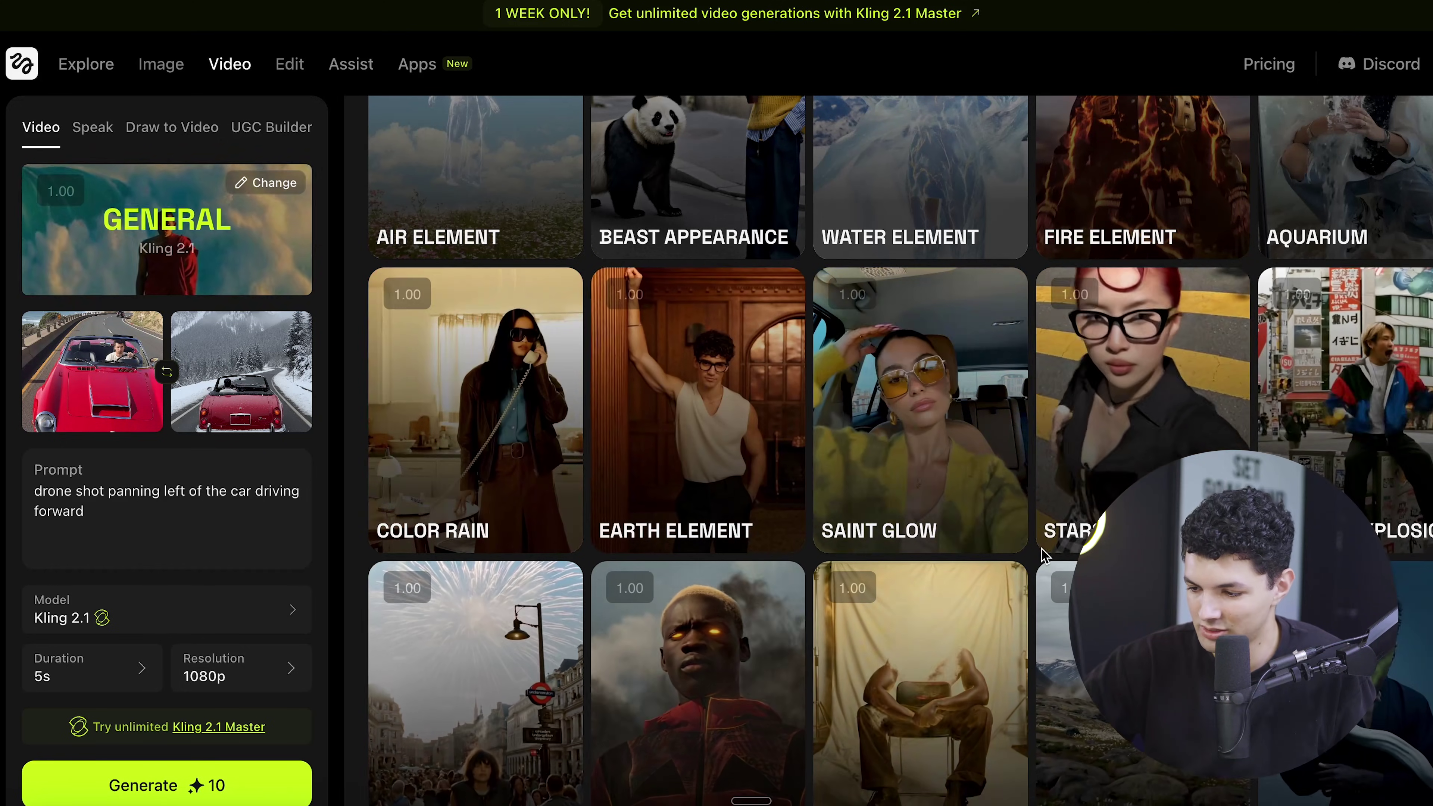
pyautogui.scroll(-5, 900, 450)
# Step: Play and pause the finished coast-to-snow video, then remove the red-car start frame
pyautogui.click(320, 575)
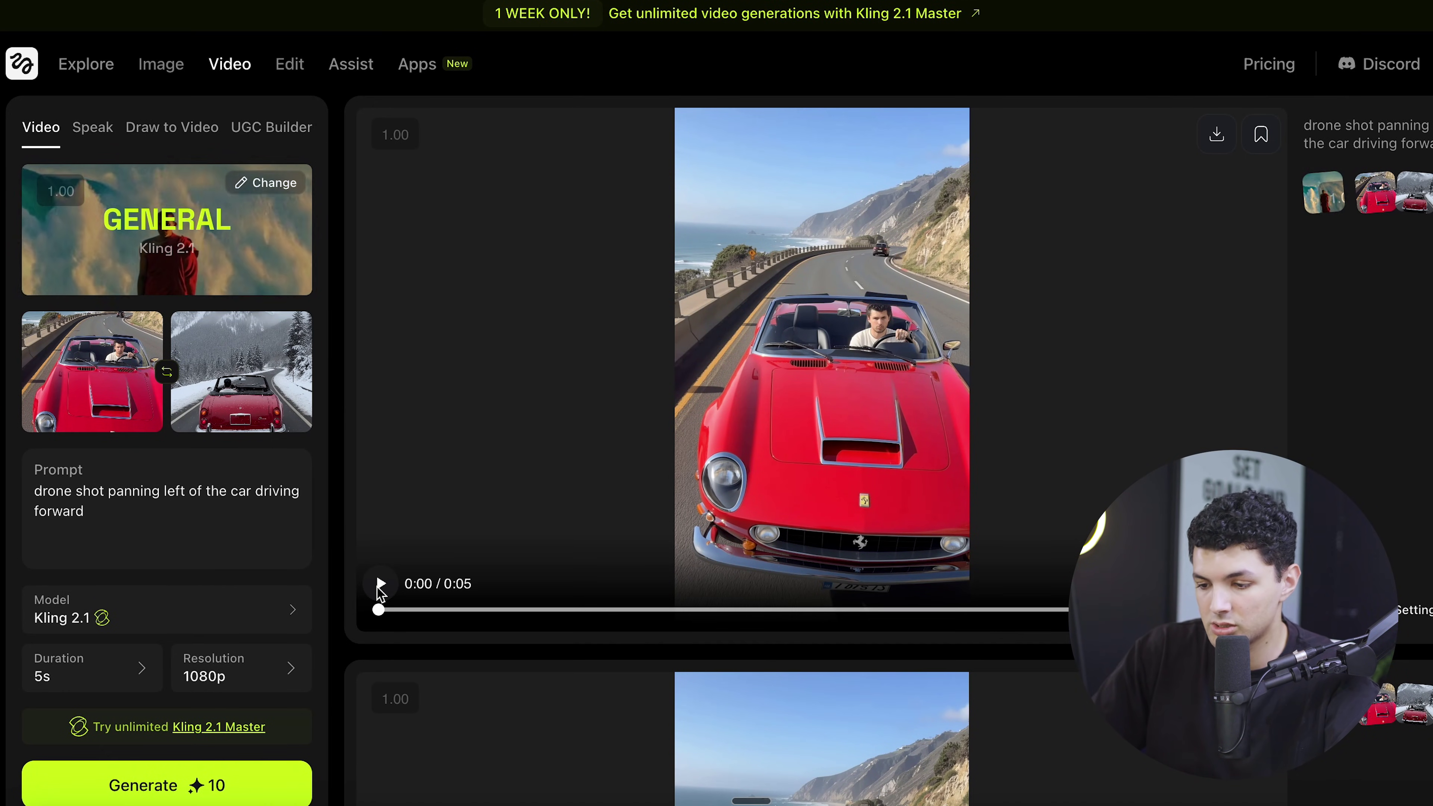
pyautogui.click(381, 585)
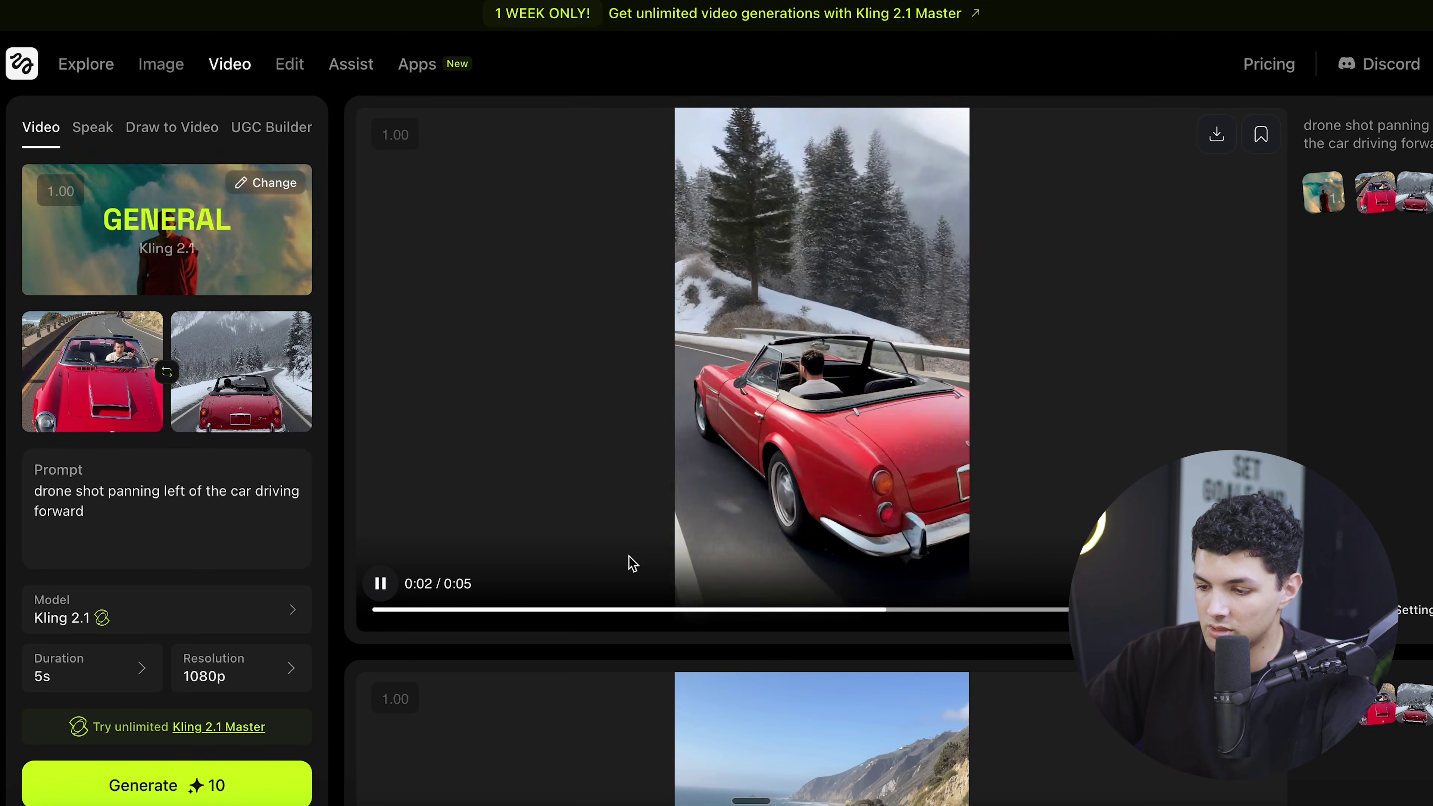
pyautogui.click(380, 583)
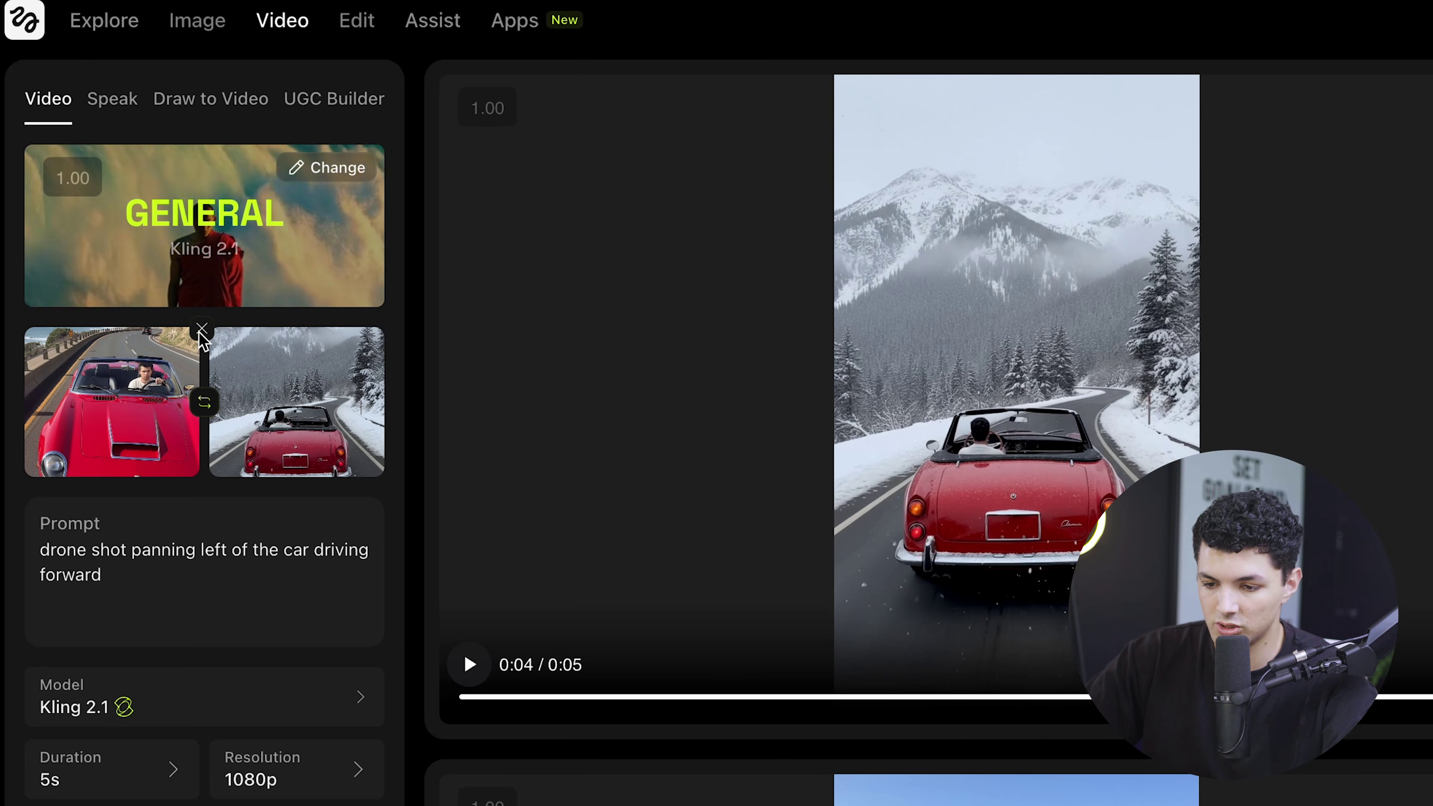
pyautogui.click(202, 330)
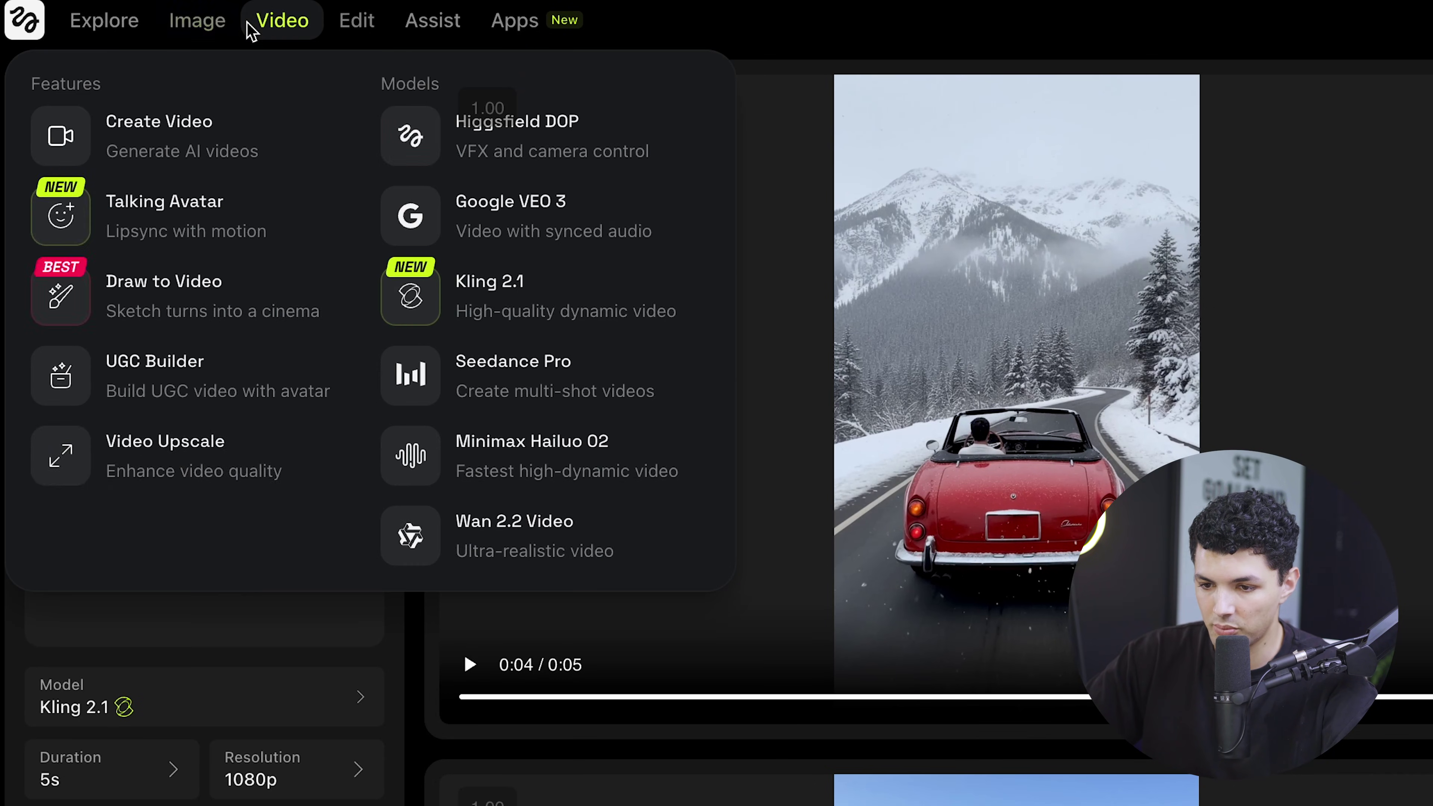
pyautogui.click(211, 26)
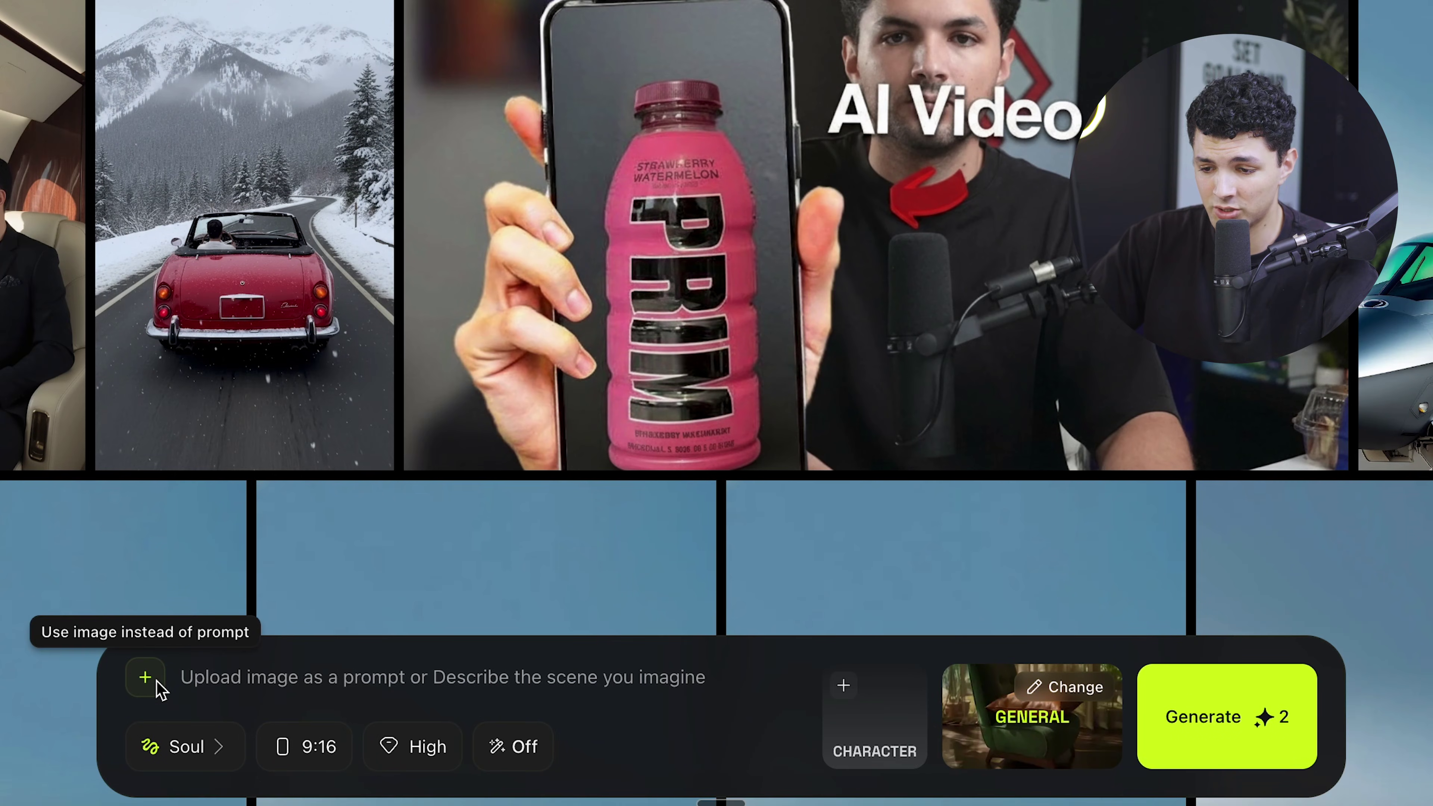
# Step: Attach the snowy red-car image and generate 'have this car driving on pch' with Nano Banana
pyautogui.click(146, 678)
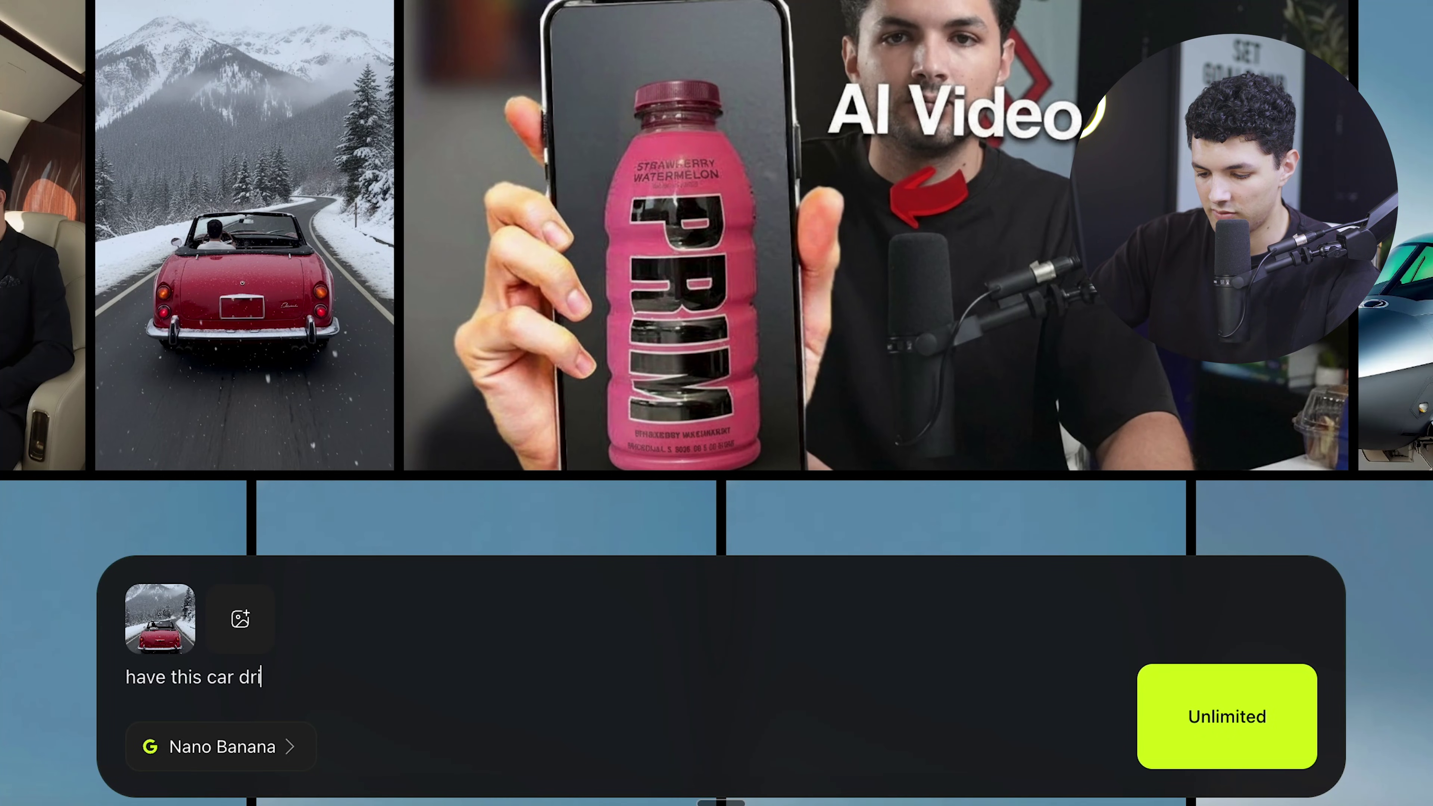
pyautogui.press('Return')
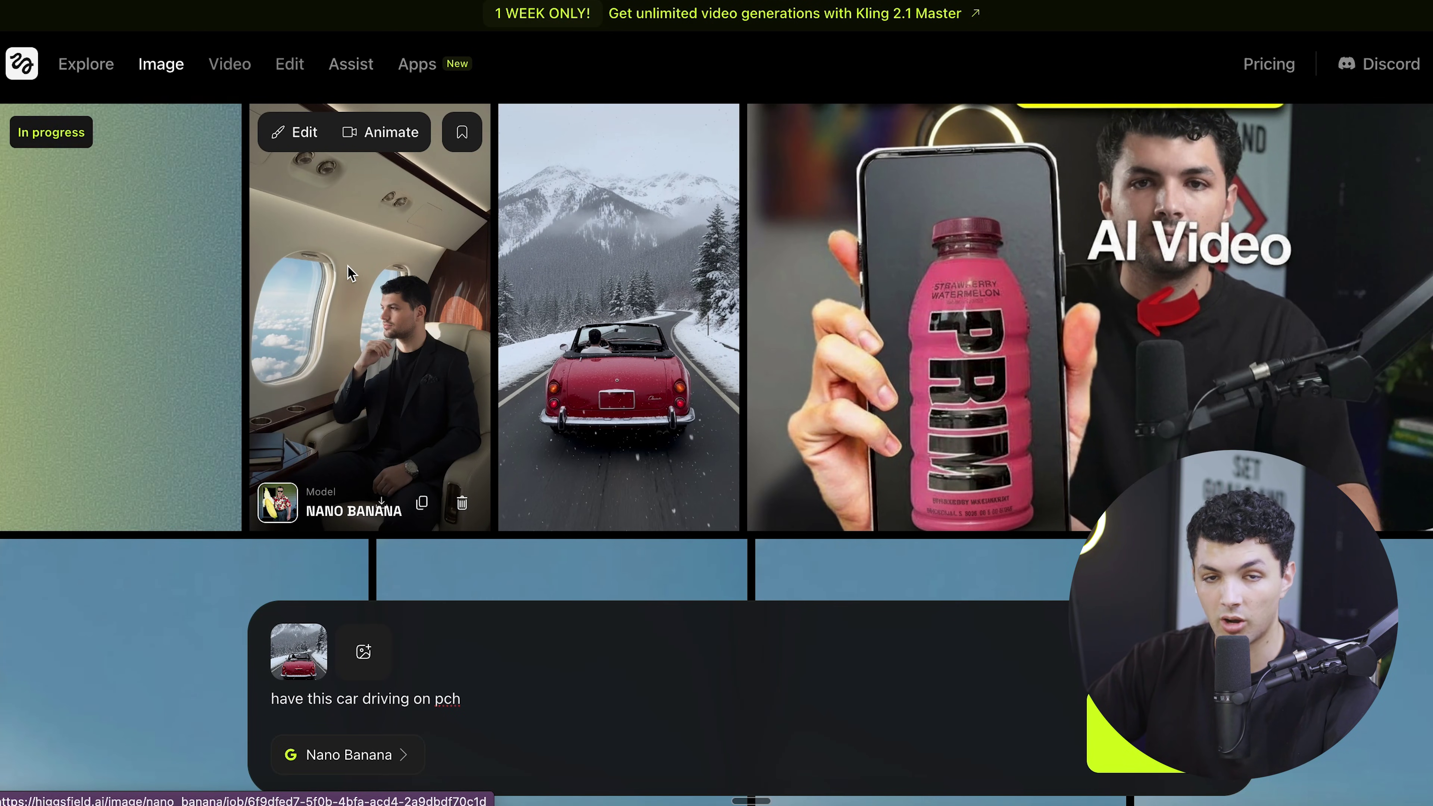
# Step: Preview the sunny coastal-highway convertible image, then open the video start-frame file chooser
pyautogui.scroll(-15, 349, 273)
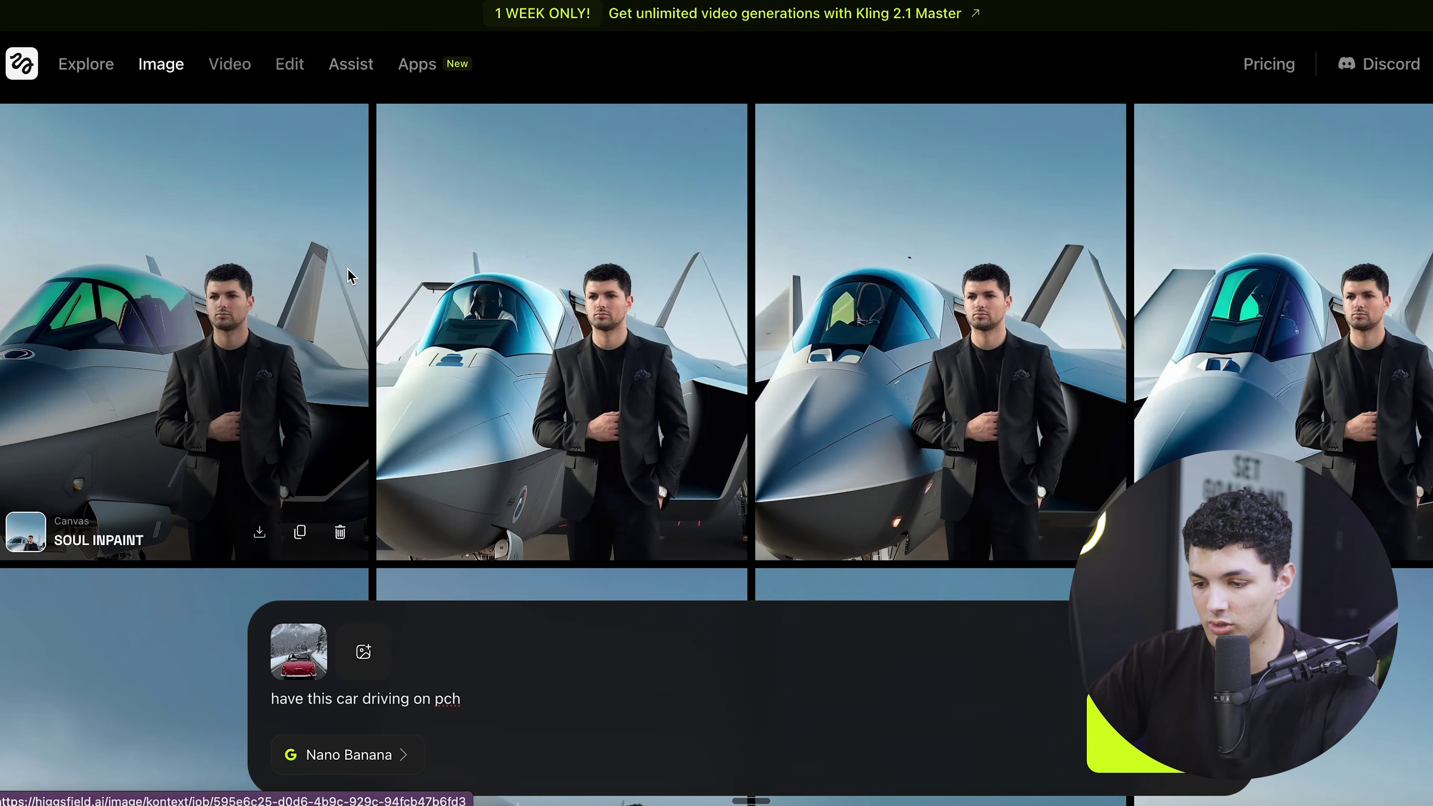
pyautogui.scroll(15, 348, 274)
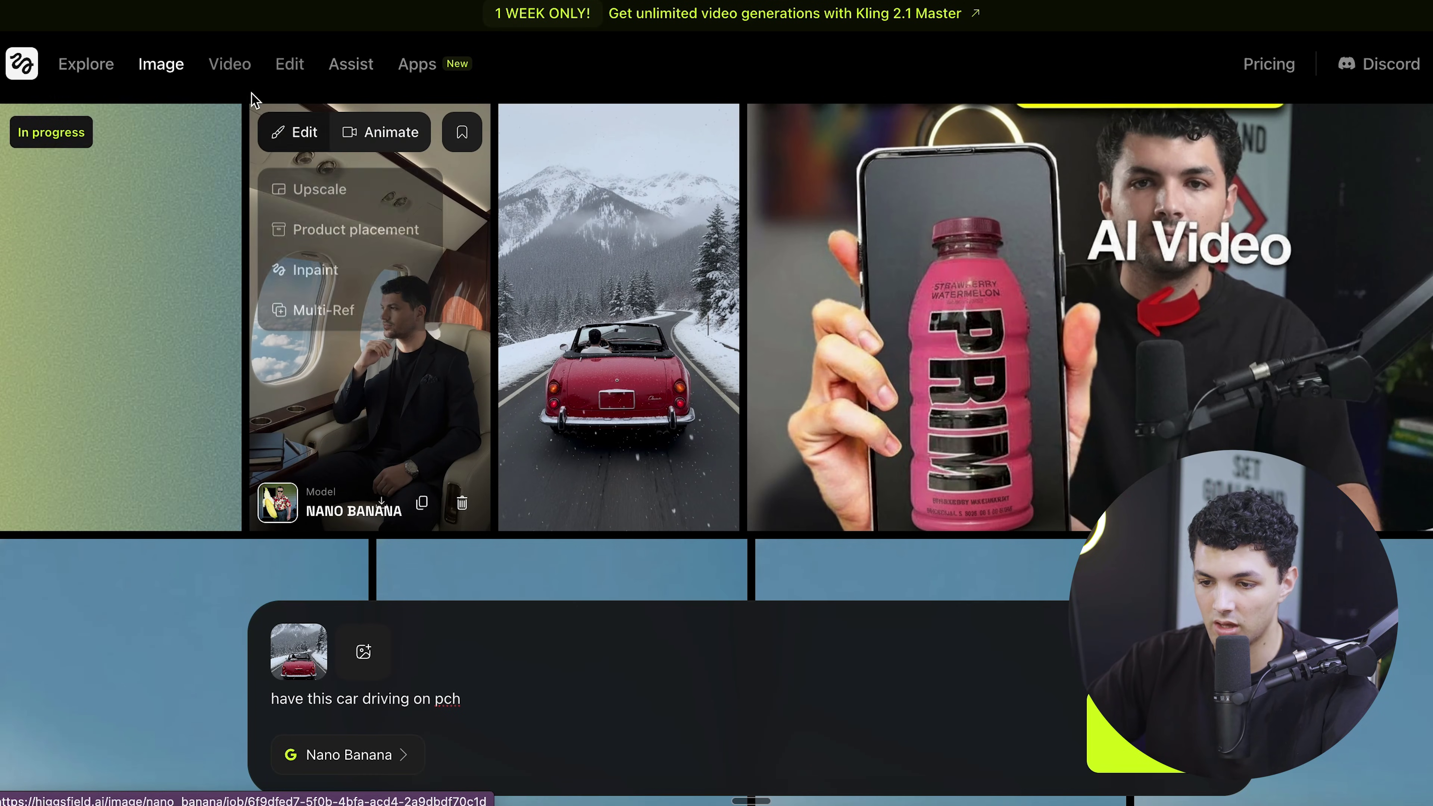
pyautogui.moveTo(389, 132)
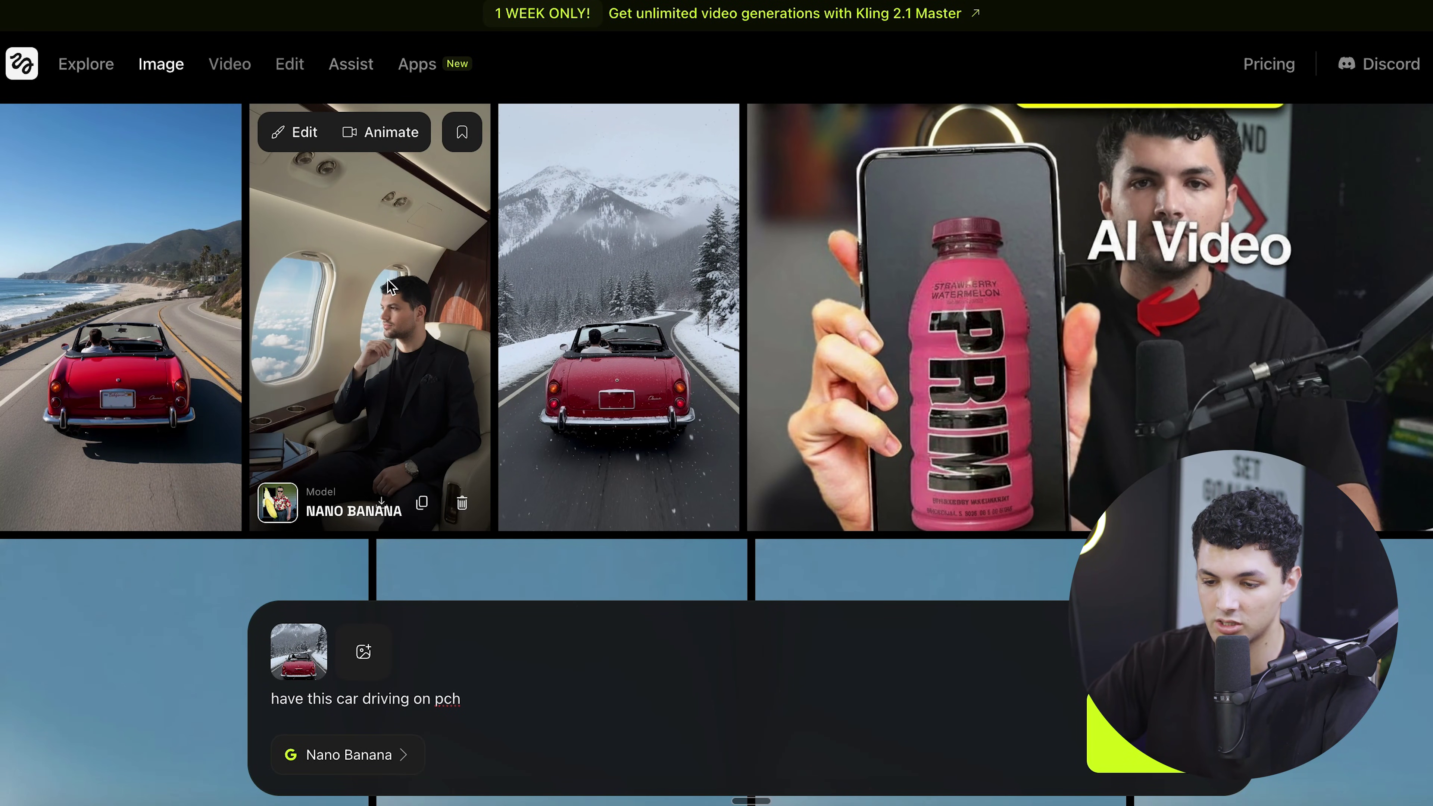
pyautogui.click(151, 323)
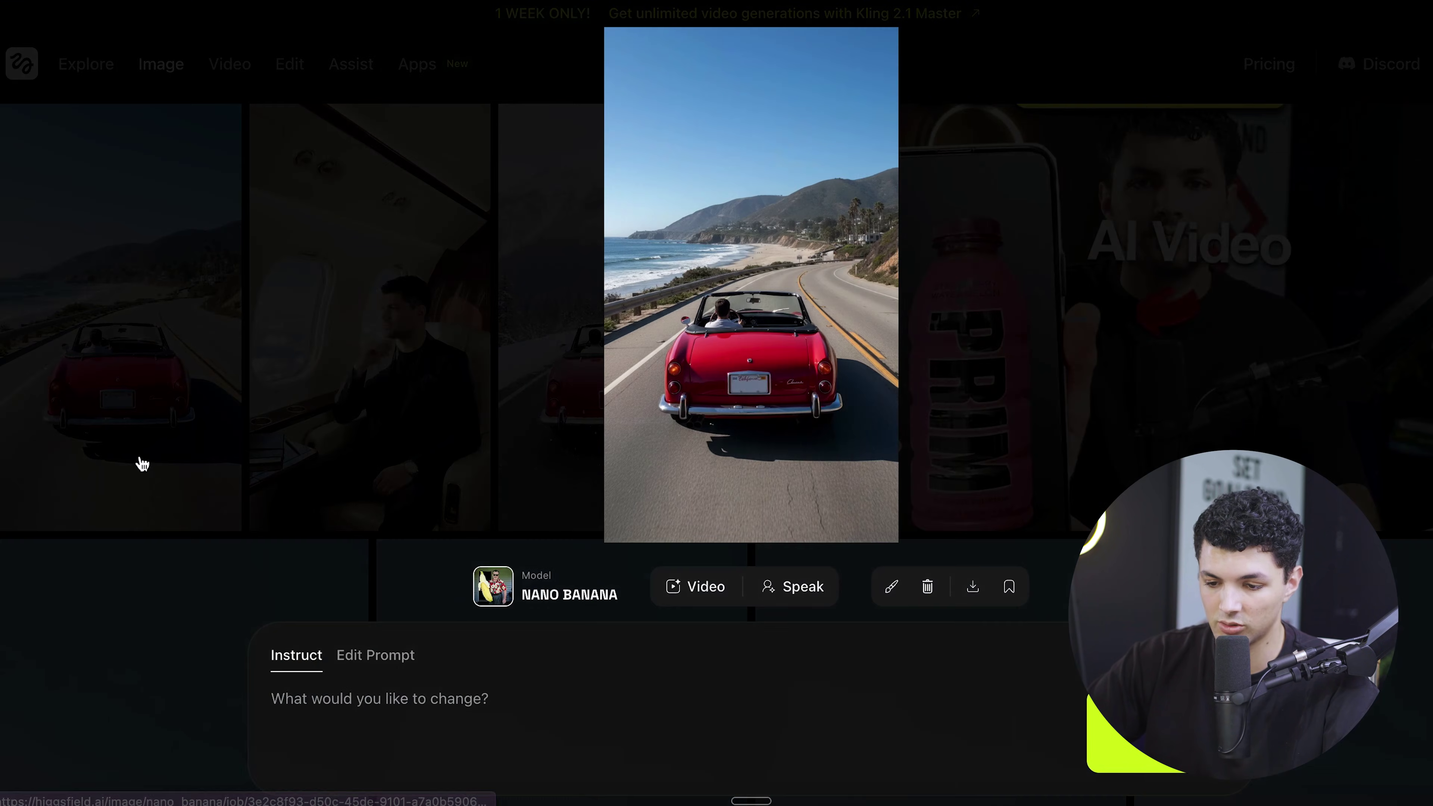
pyautogui.click(490, 477)
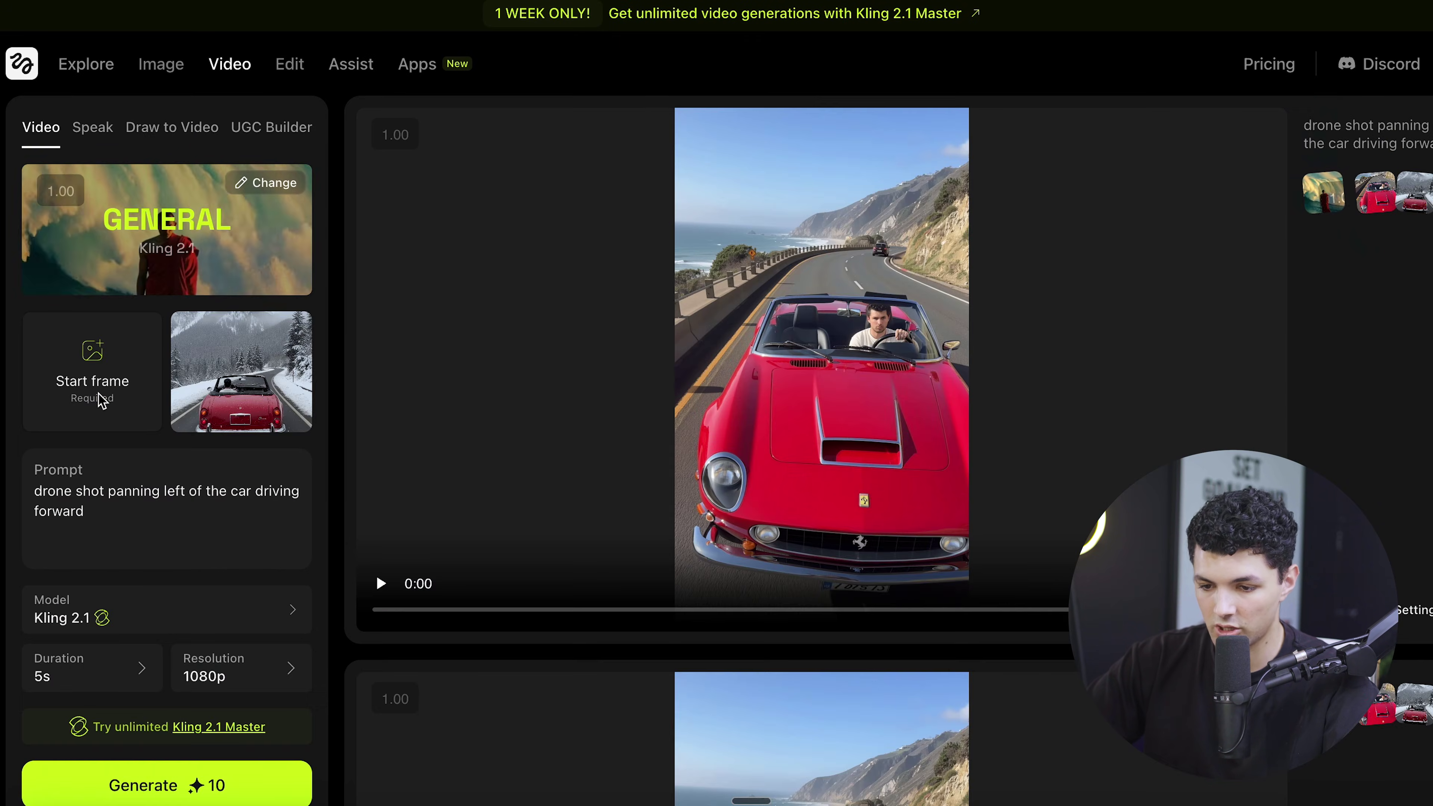
pyautogui.click(101, 398)
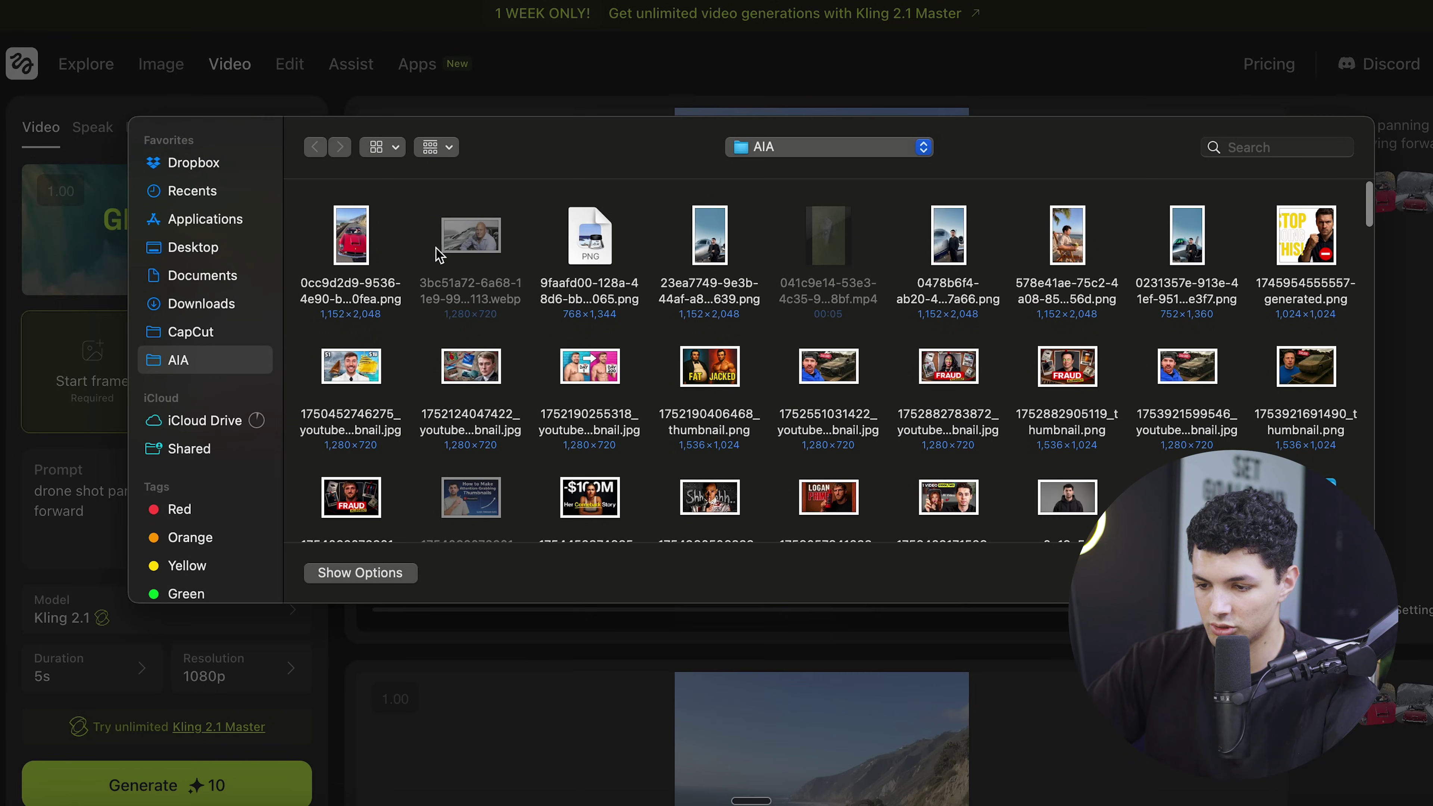
# Step: Load the coastal-highway PNG as start frame, generate the Kling 2.1 clip, and rewind it to 0:00
pyautogui.doubleClick(590, 236)
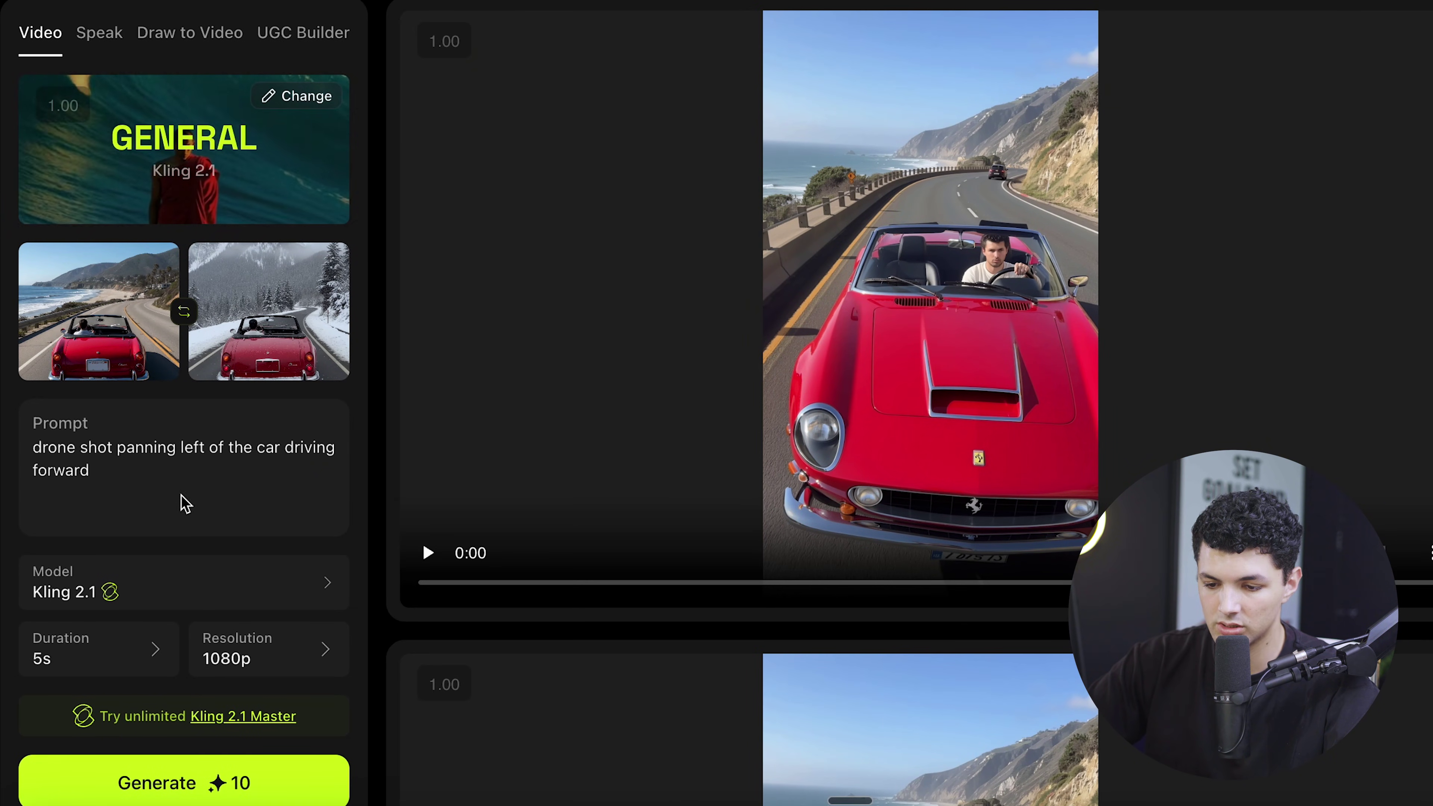
pyautogui.click(170, 782)
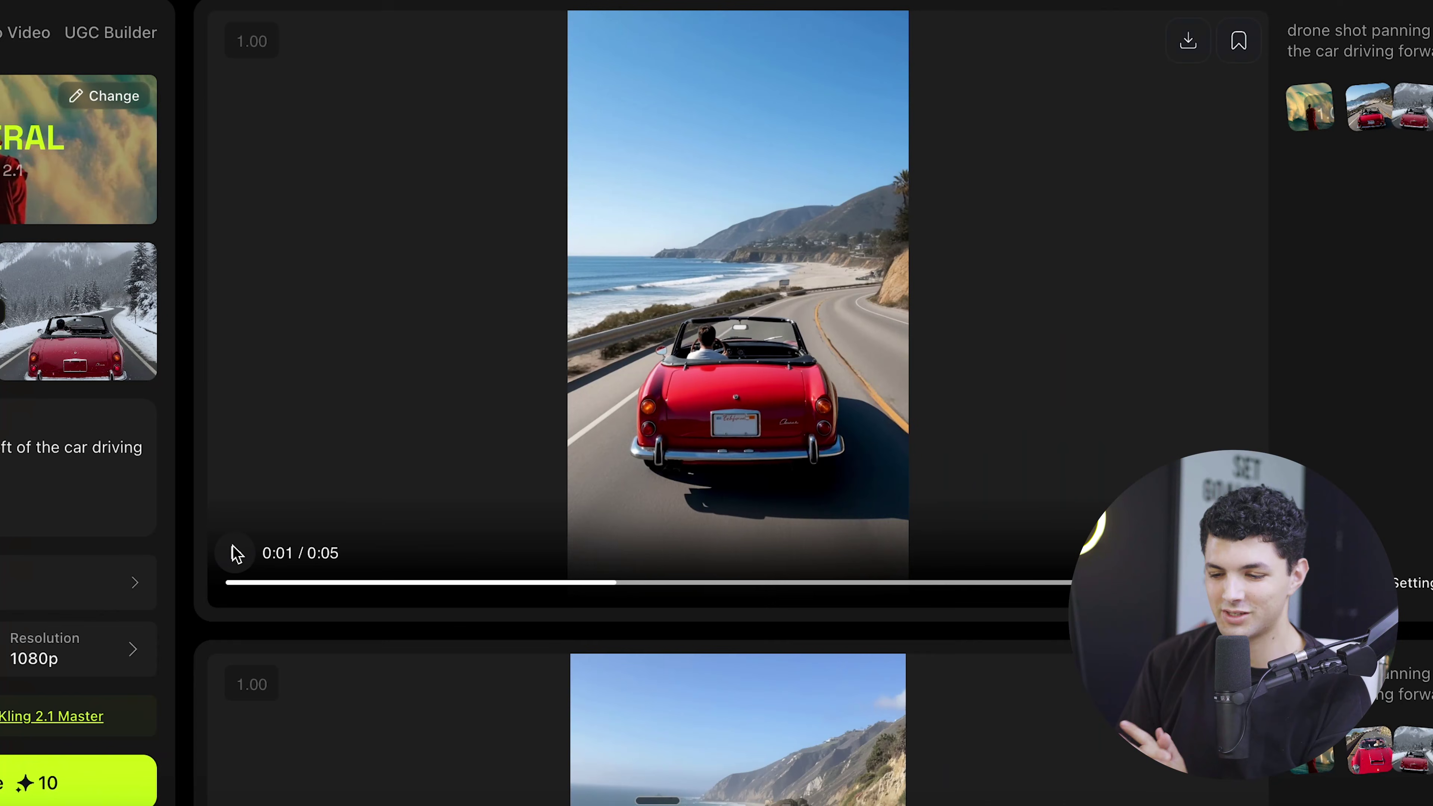
pyautogui.moveTo(605, 592); pyautogui.dragTo(233, 585)
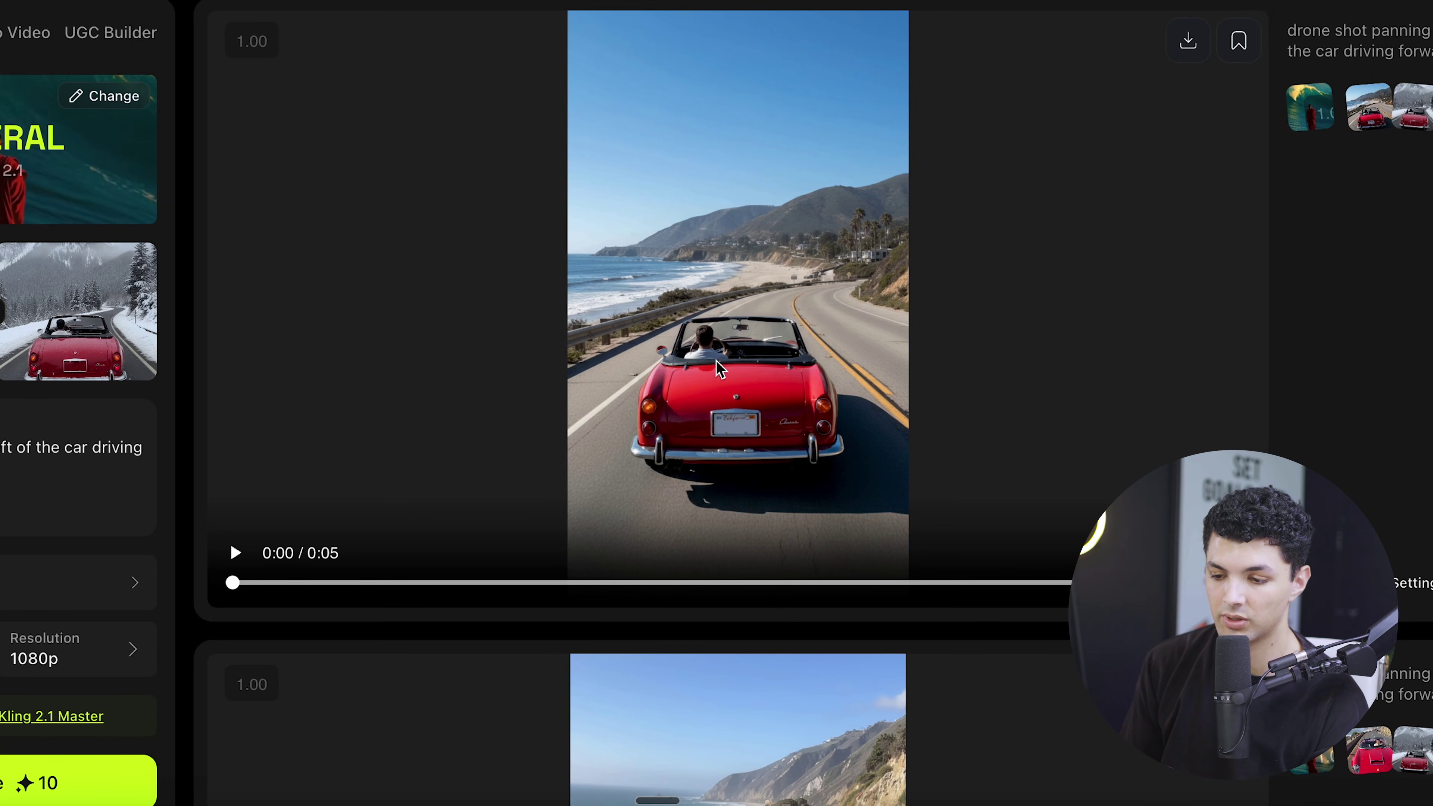
pyautogui.click(233, 553)
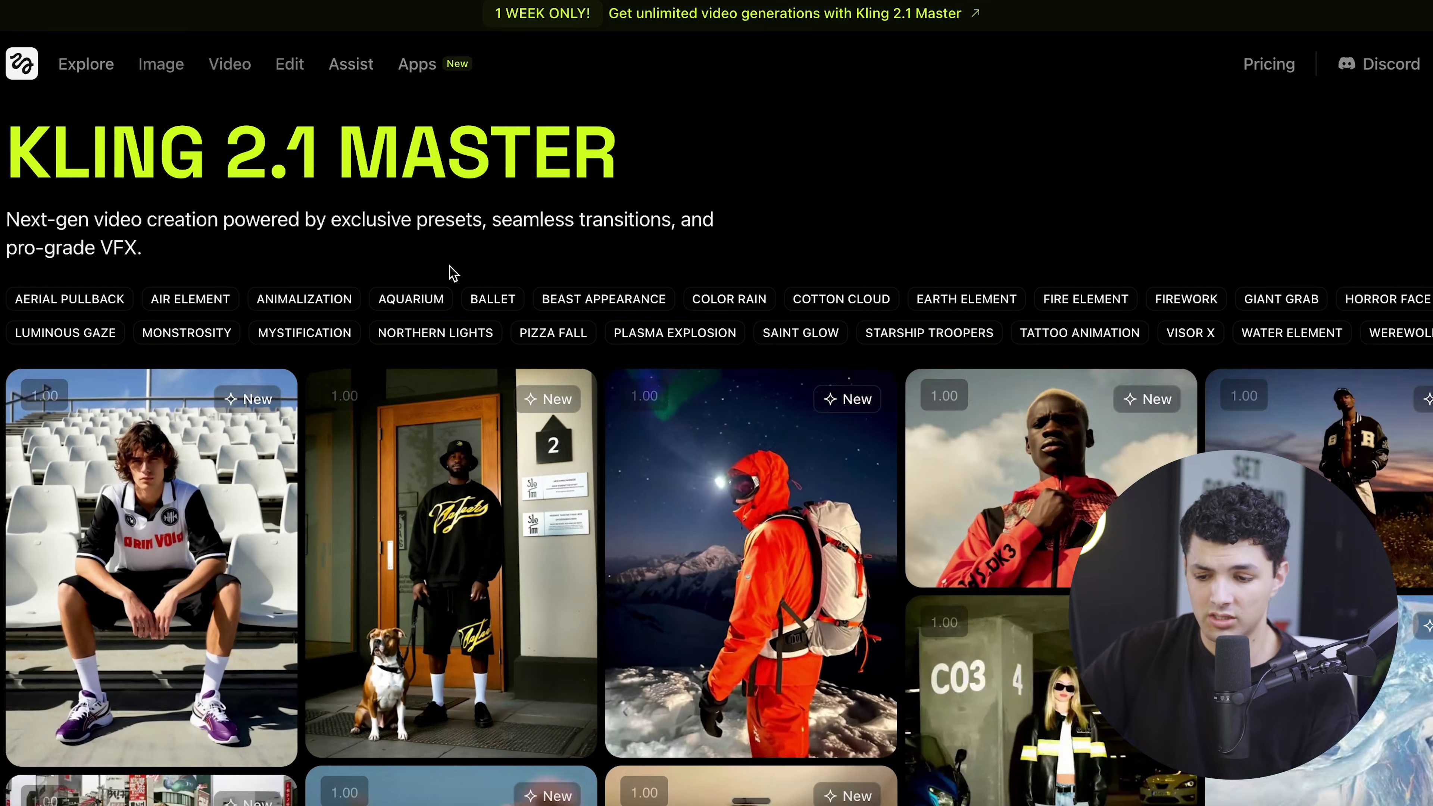
# Step: Scroll through Kling 2.1 Master presets like Animalization, Earth Element, Plasma Explosion and Northern Lights
pyautogui.scroll(-2, 452, 274)
pyautogui.scroll(-1, 452, 274)
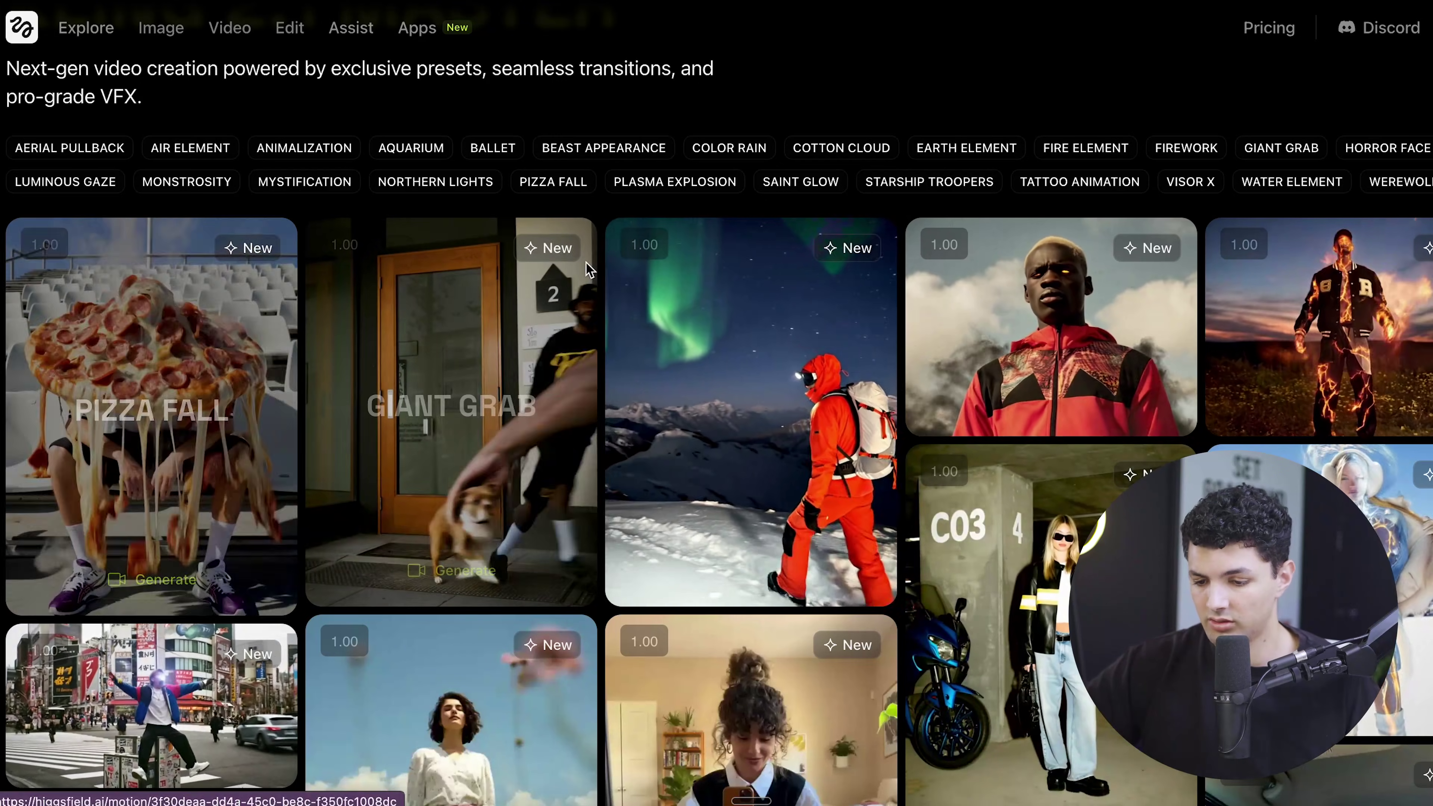
pyautogui.scroll(-10, 554, 453)
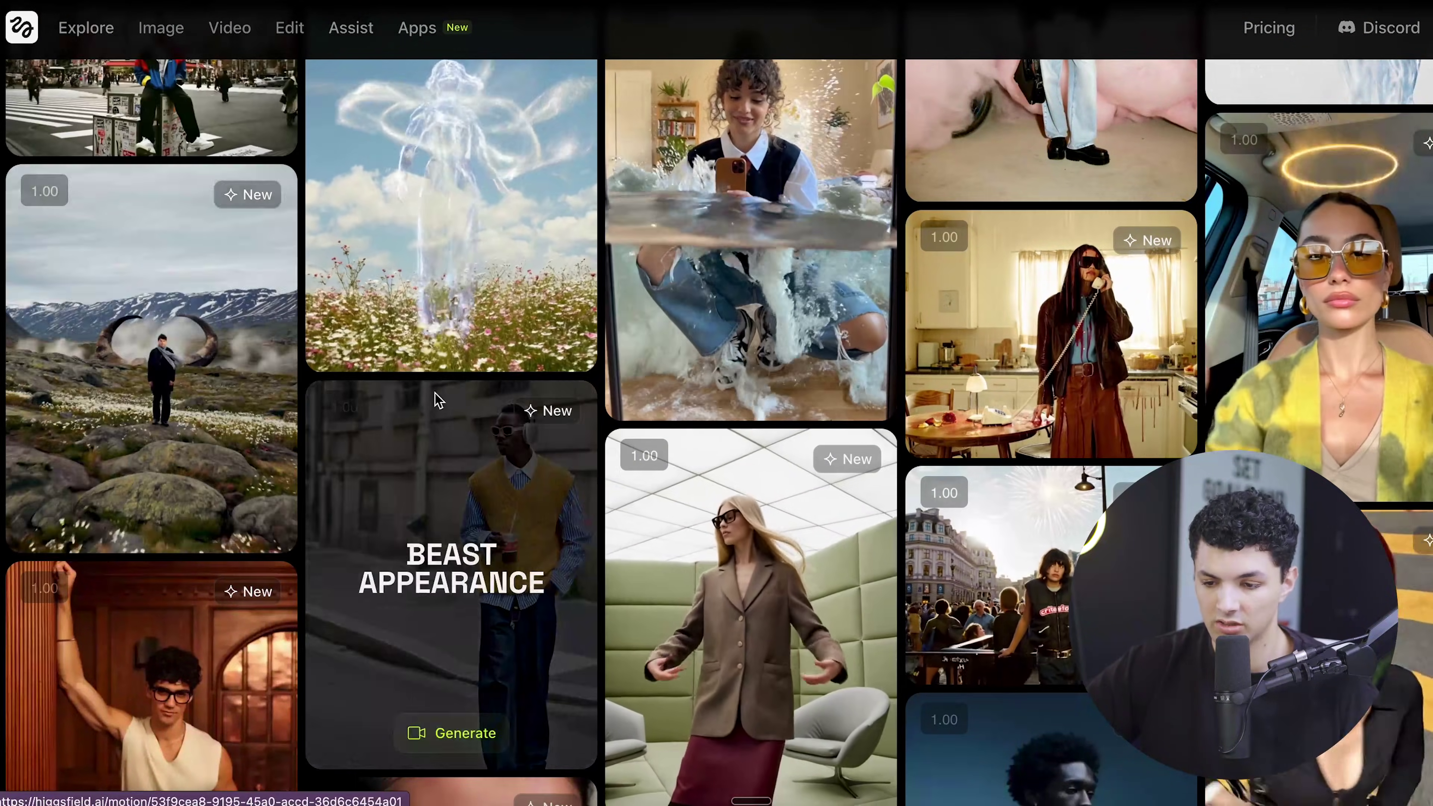
pyautogui.moveTo(248, 402)
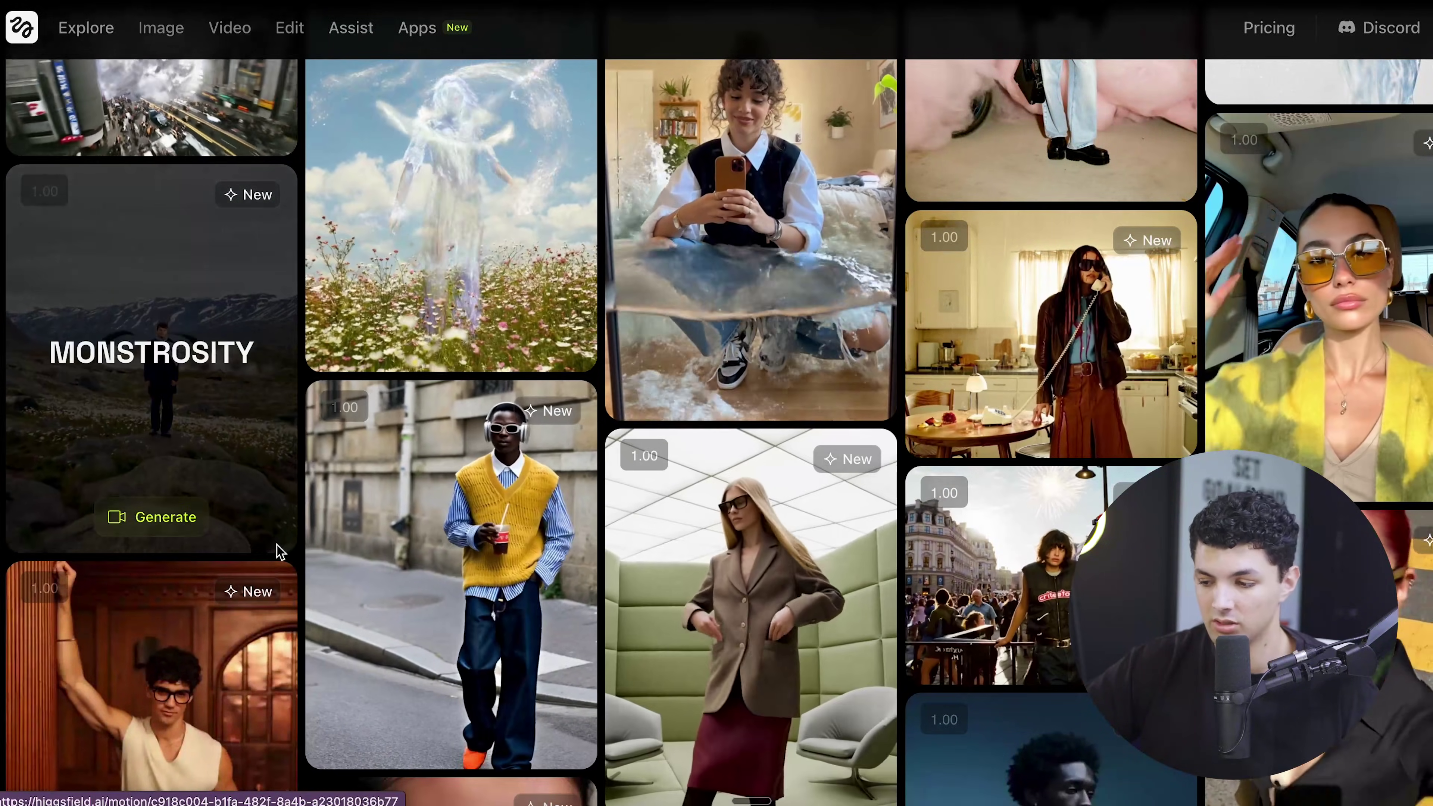
pyautogui.moveTo(719, 312)
pyautogui.scroll(2, 720, 311)
pyautogui.moveTo(580, 464)
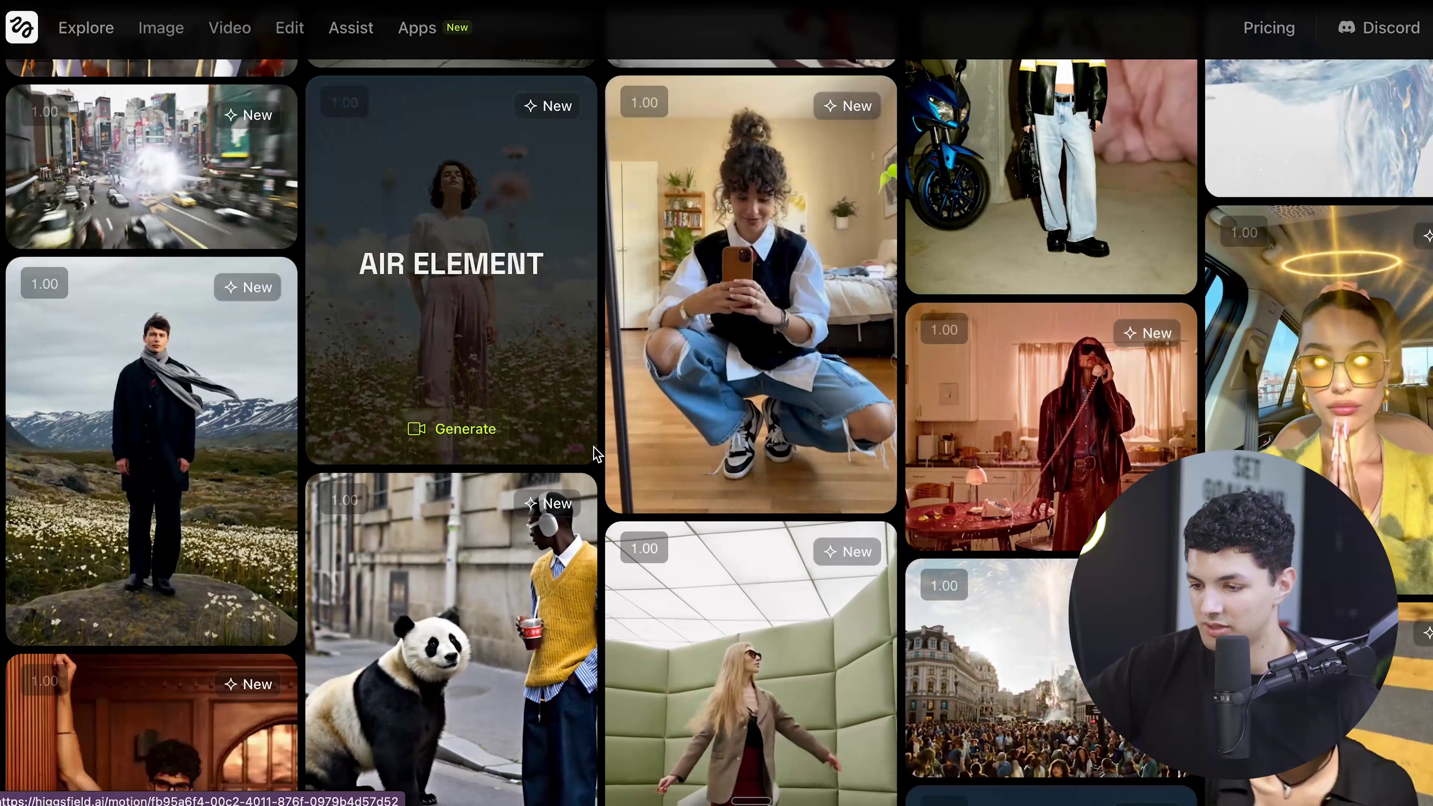
pyautogui.moveTo(644, 414)
pyautogui.scroll(-15, 758, 416)
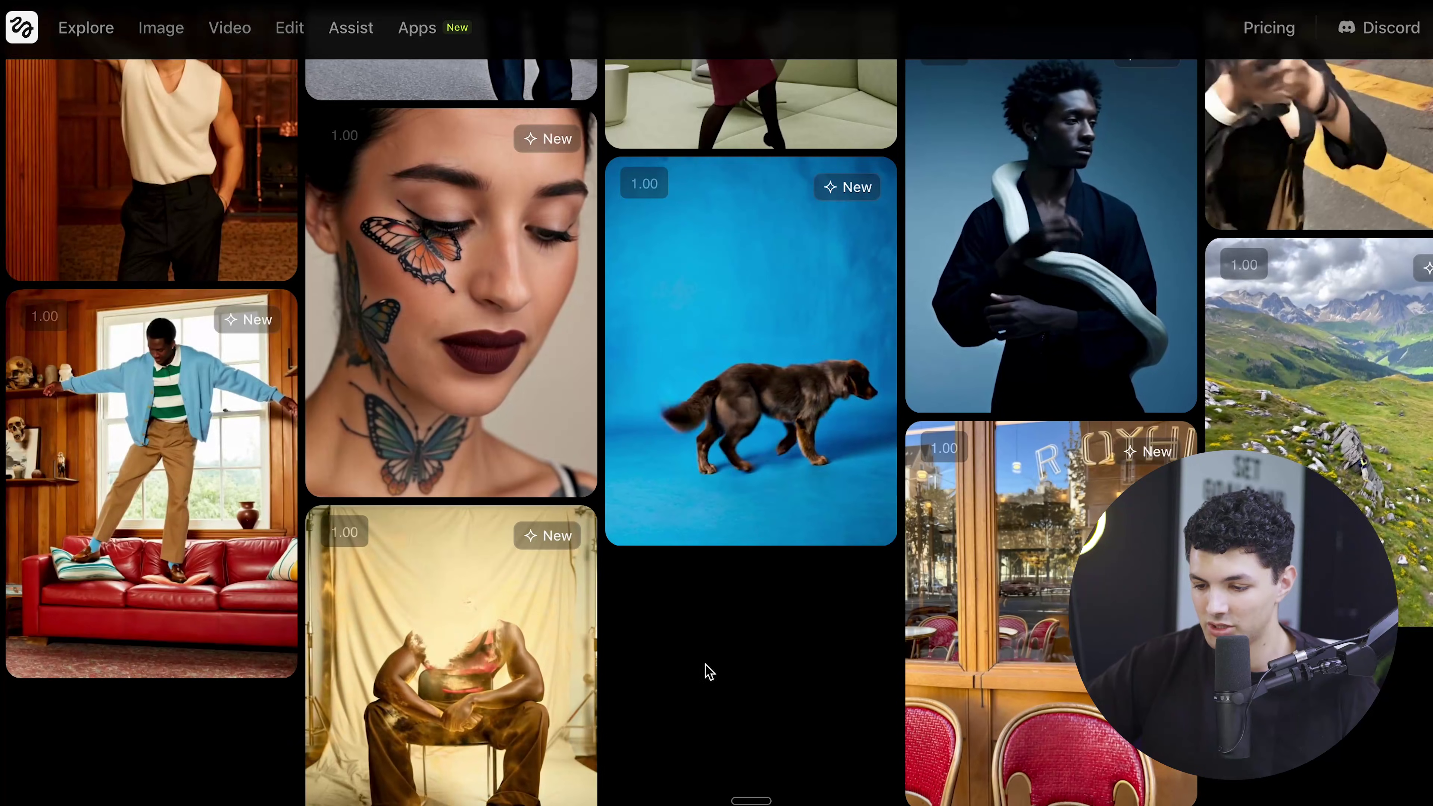
pyautogui.moveTo(555, 674)
pyautogui.scroll(-2, 555, 674)
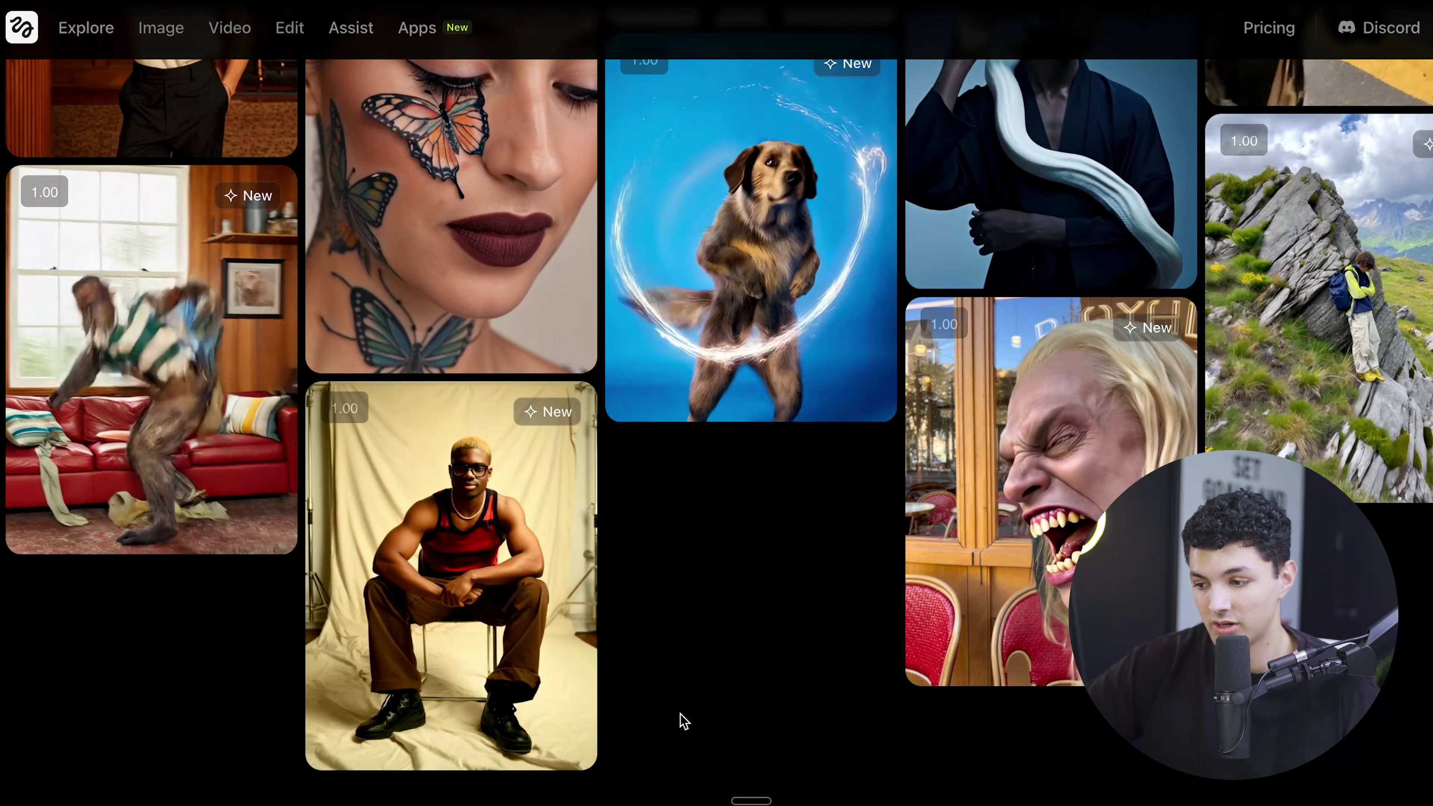
pyautogui.scroll(10, 803, 664)
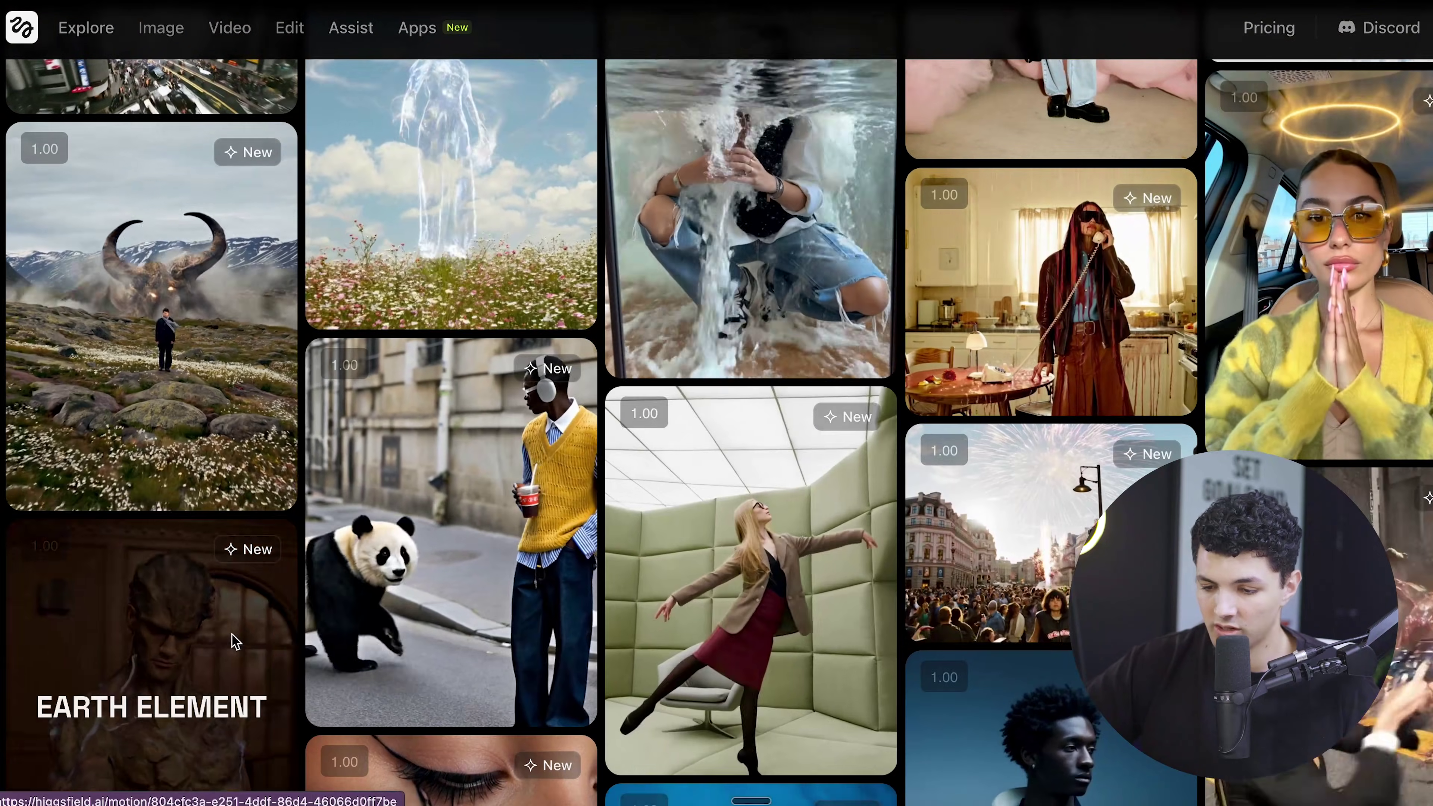
pyautogui.moveTo(279, 507)
pyautogui.scroll(5, 279, 507)
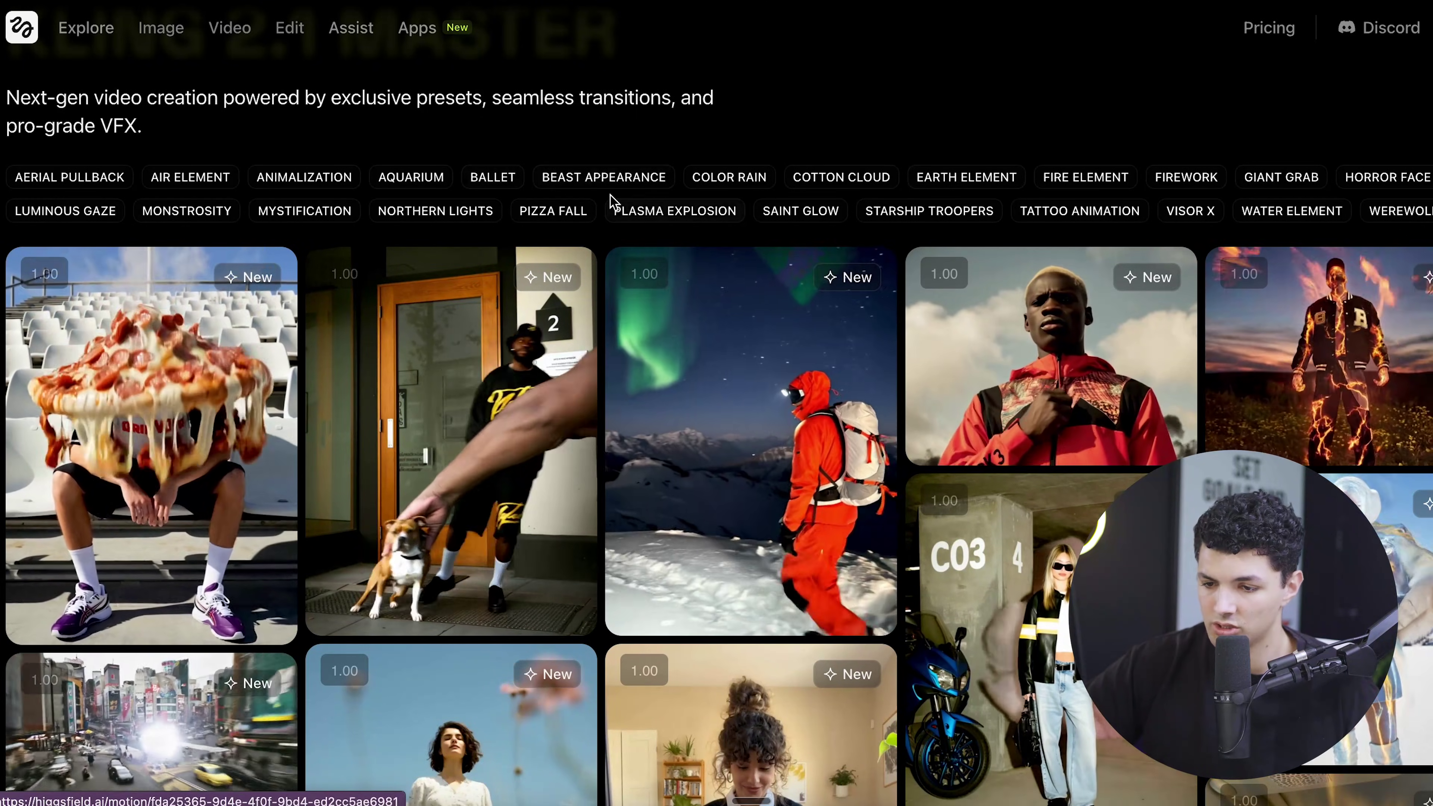
pyautogui.moveTo(200, 269)
pyautogui.moveTo(694, 337)
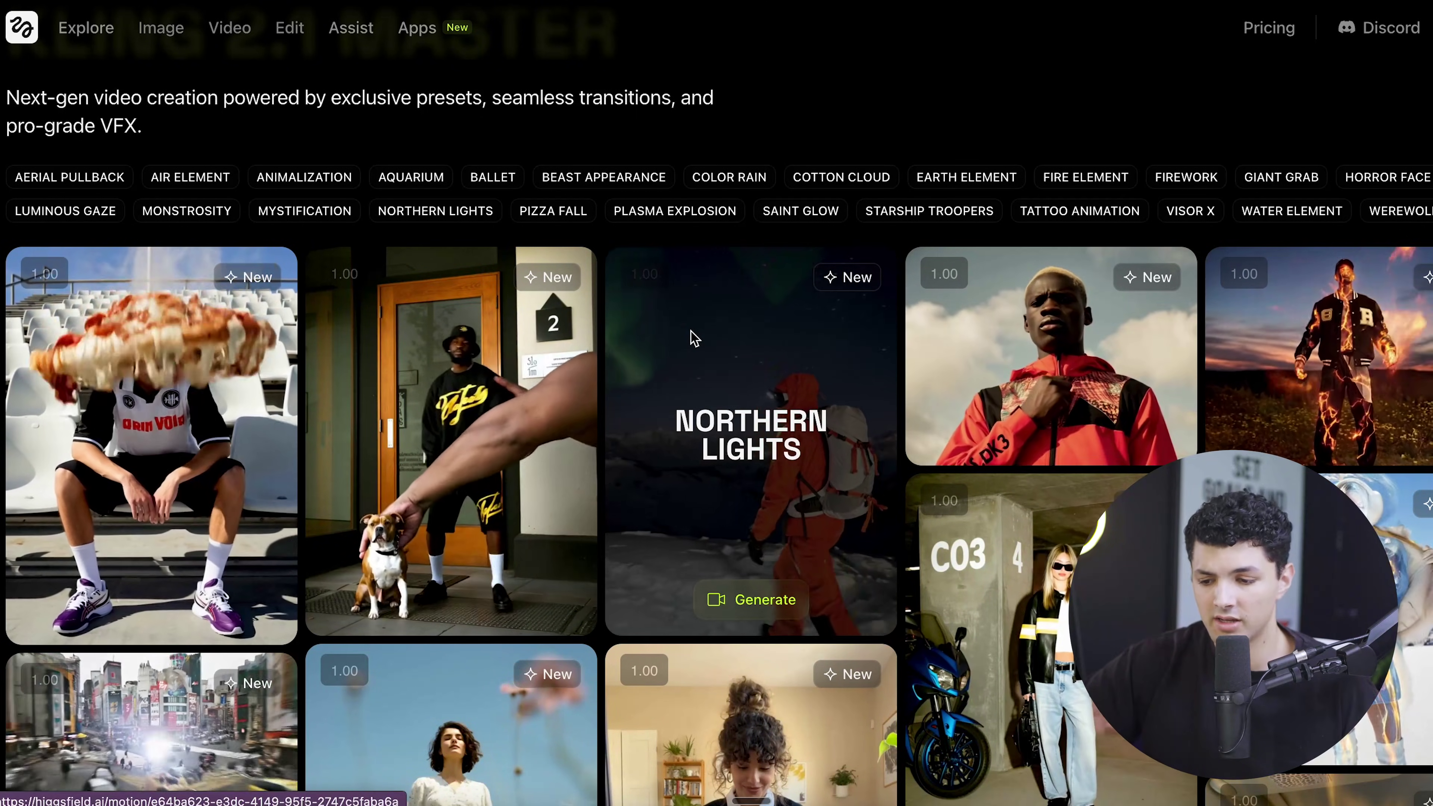